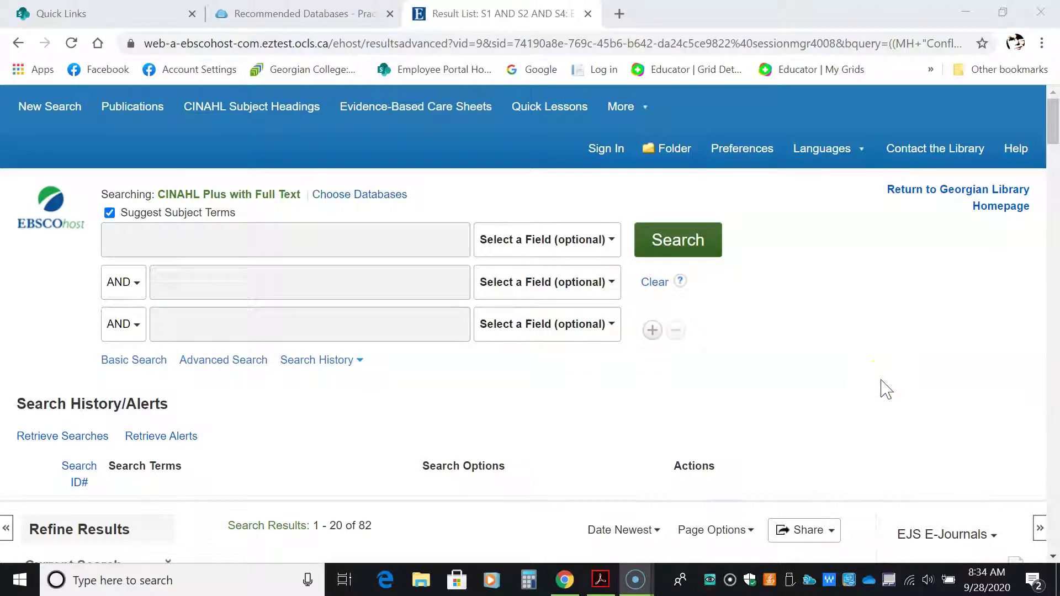
# Look up CINAHL subject headings for the term 'conflict'
pyautogui.click(874, 377)
pyautogui.click(372, 237)
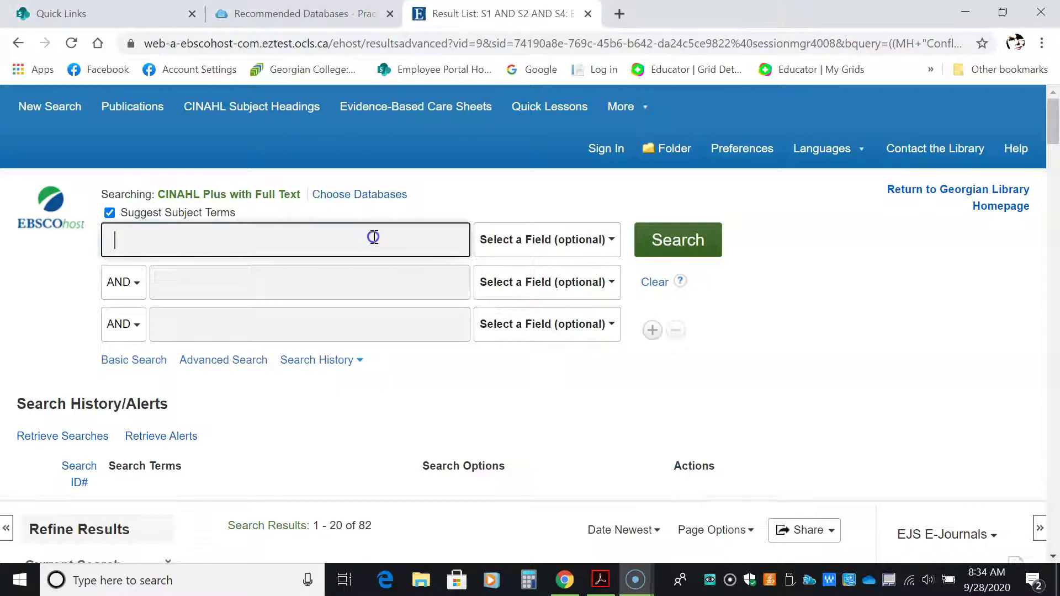
pyautogui.click(309, 276)
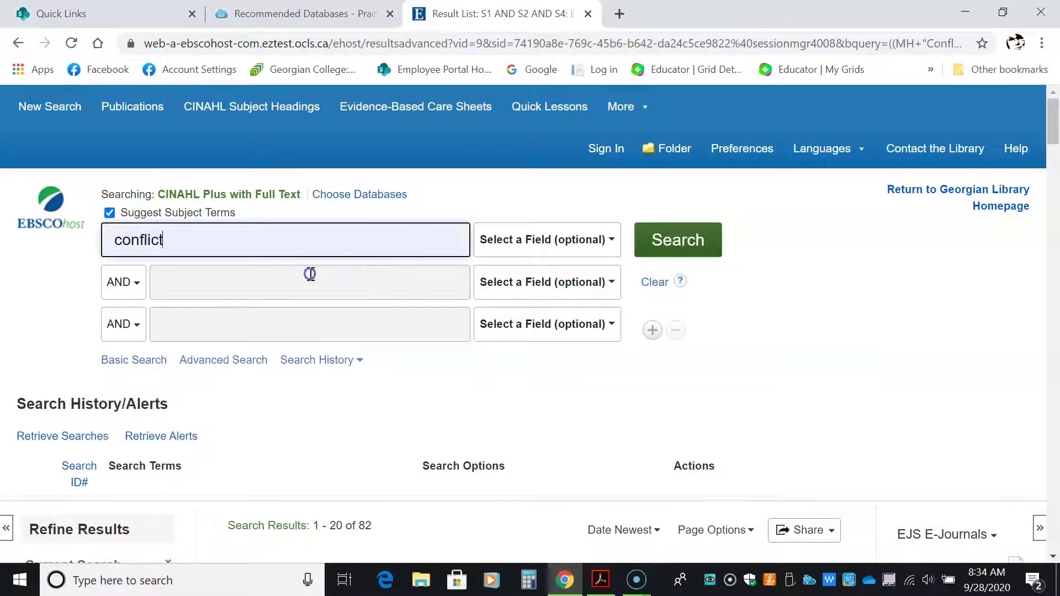
pyautogui.click(688, 254)
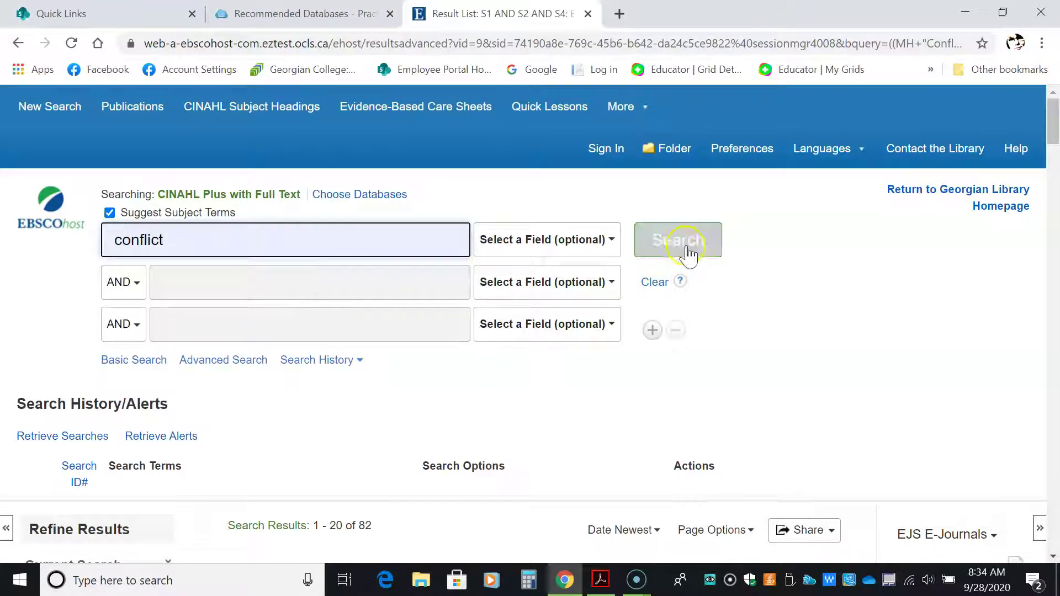
pyautogui.click(667, 242)
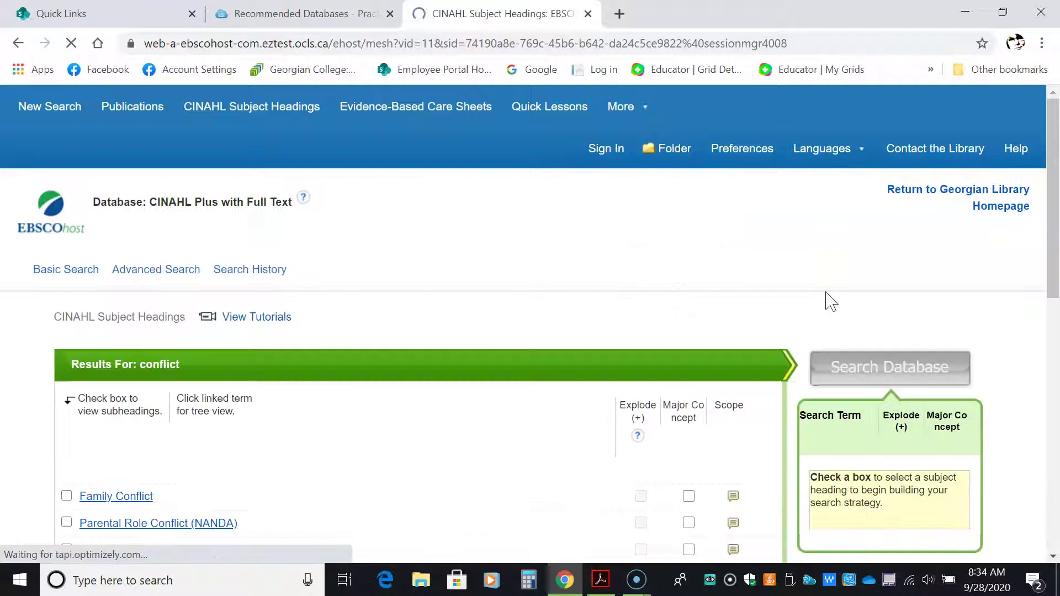
# Read the Conflict Management scope note and tick Conflict Management with all subheadings
pyautogui.click(721, 283)
pyautogui.scroll(-3, 701, 276)
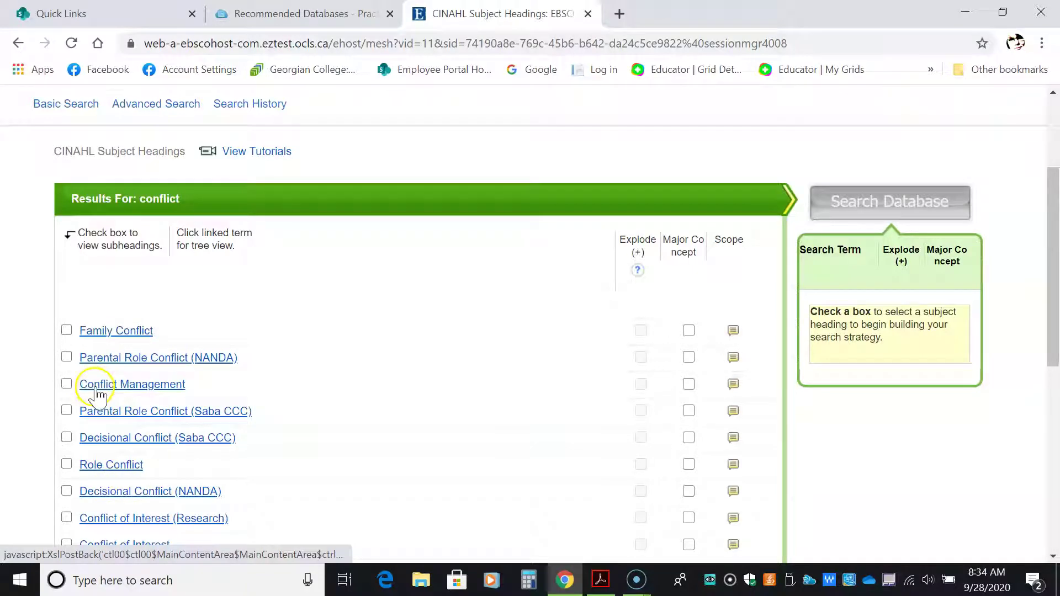
pyautogui.click(733, 383)
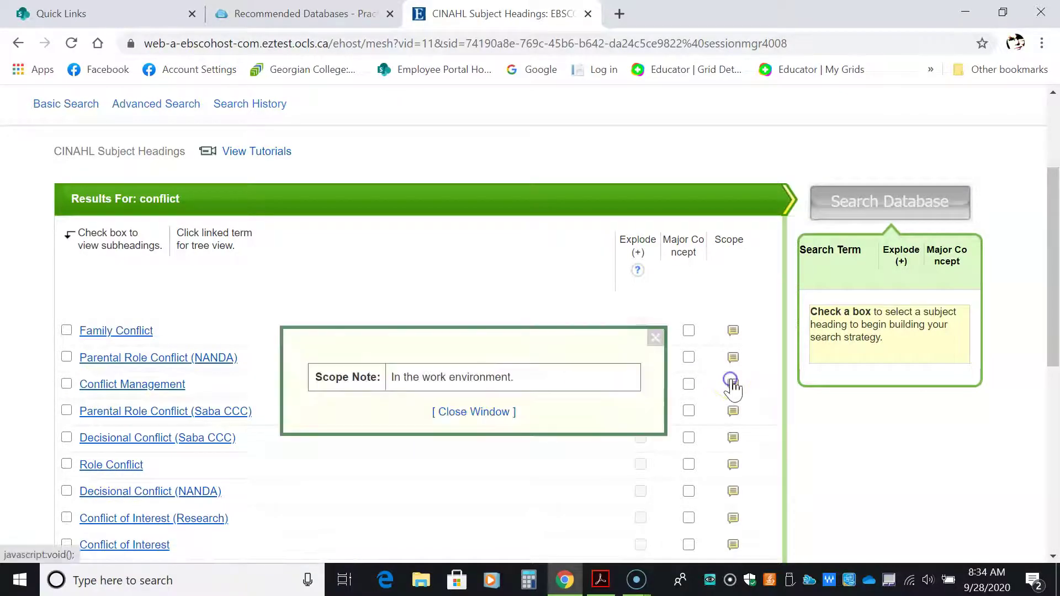
pyautogui.click(655, 338)
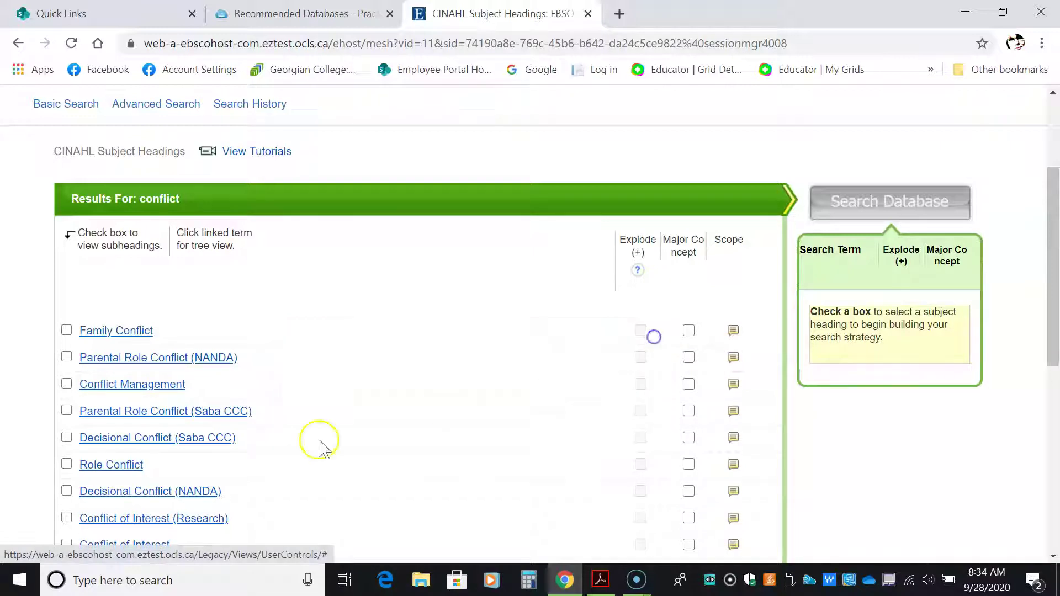
pyautogui.click(67, 383)
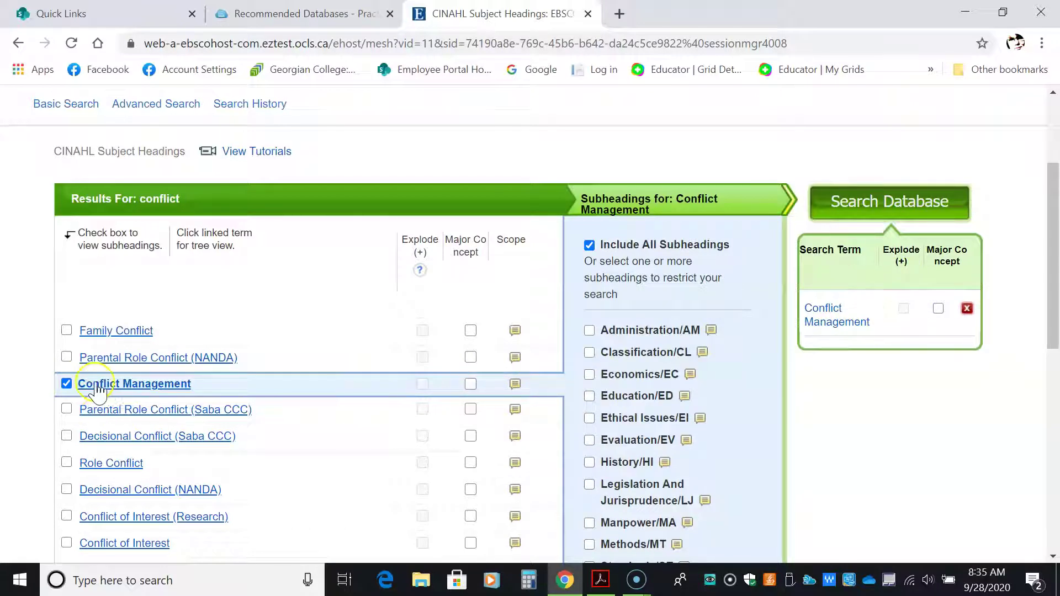
# Run the Conflict Management heading search, then look up subject headings for 'inter'
pyautogui.click(886, 210)
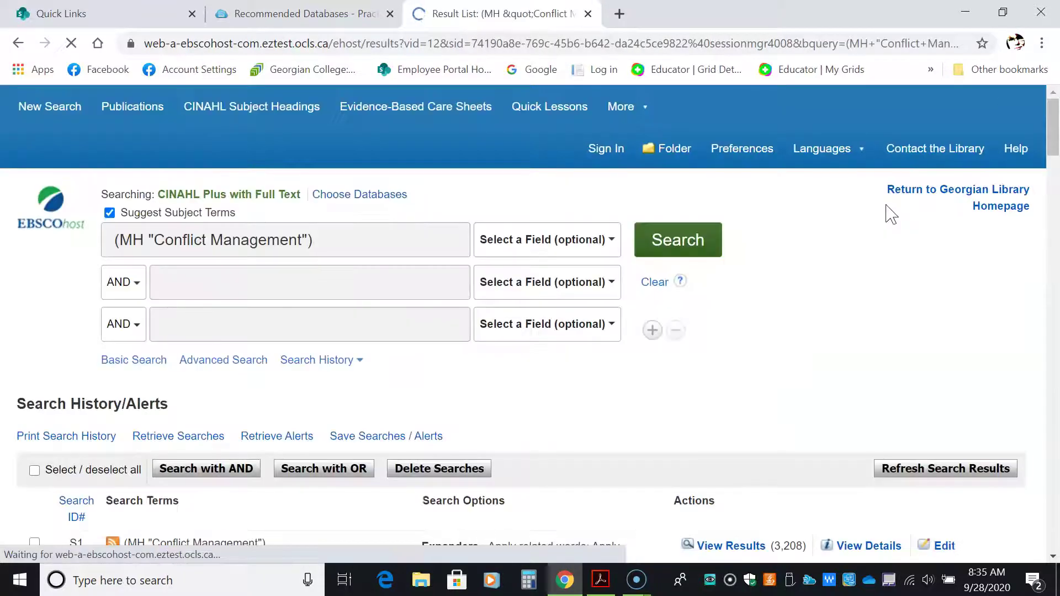
pyautogui.click(654, 284)
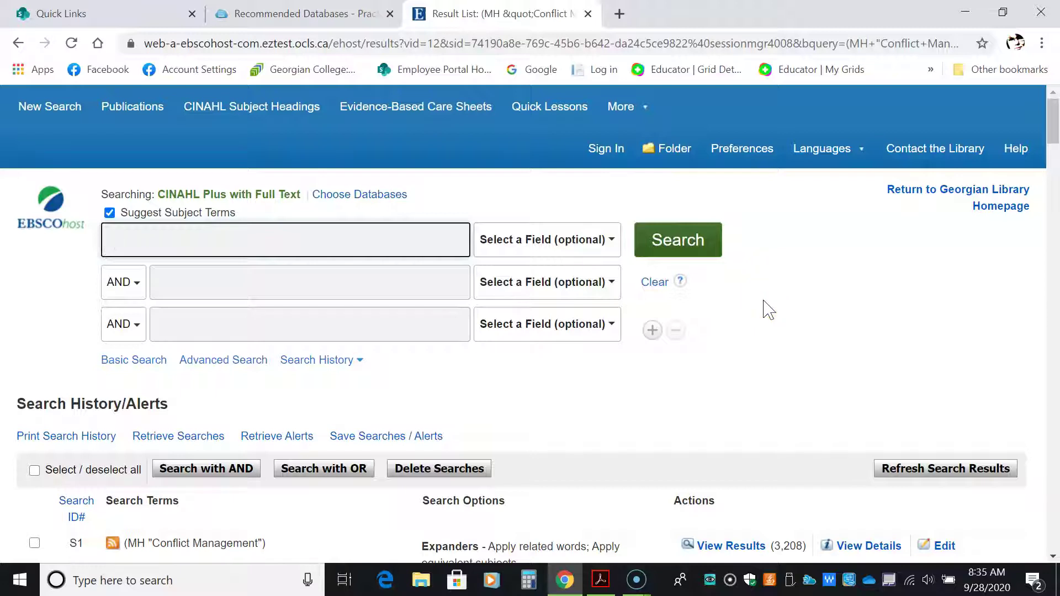
pyautogui.write('in')
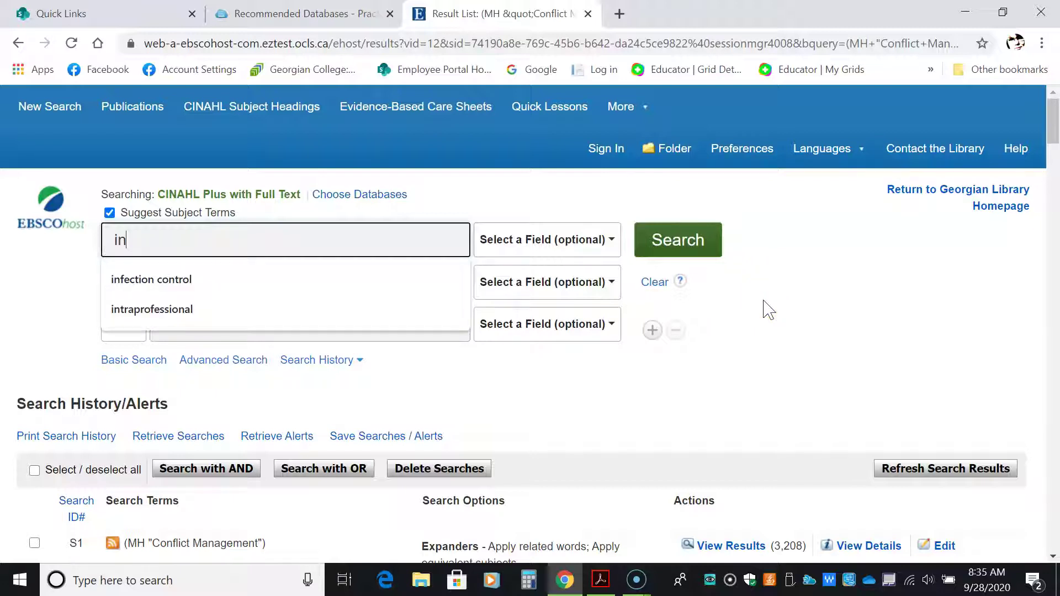
pyautogui.write('terpersonal')
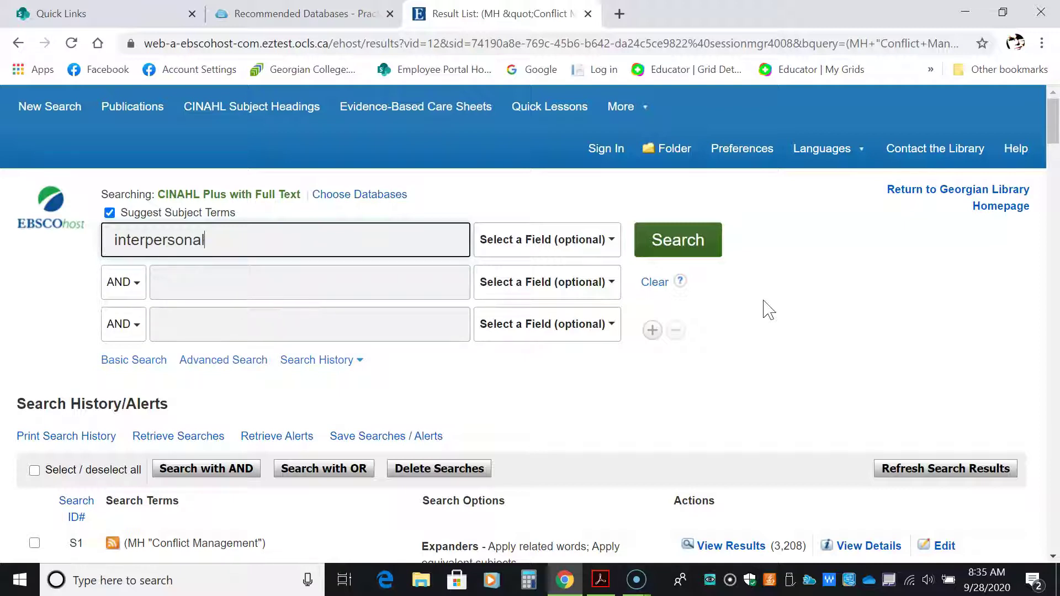
pyautogui.click(680, 243)
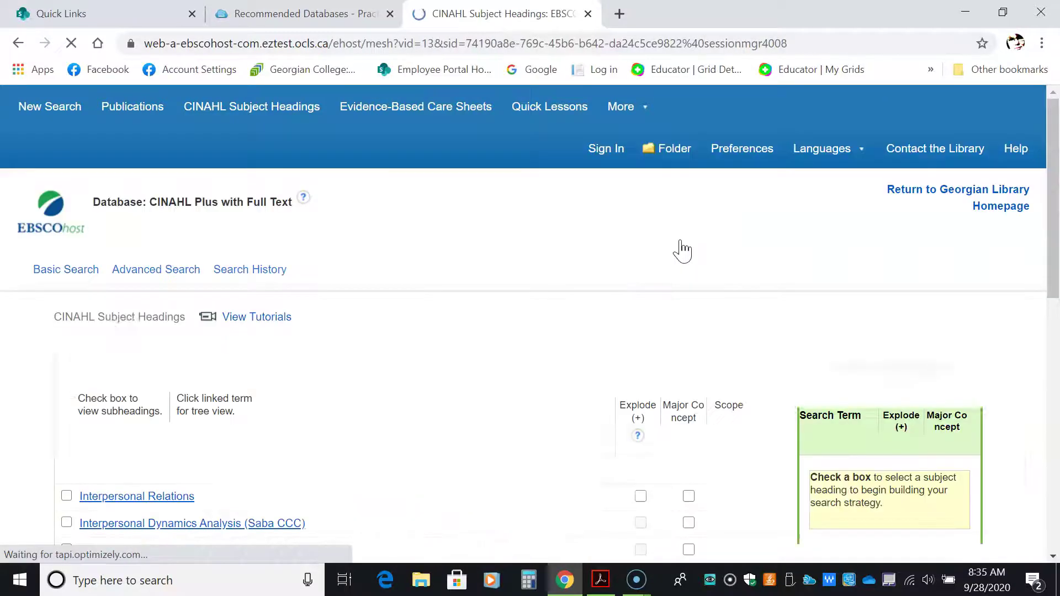
# Read the Interpersonal Relations scope note, select it, and search the database with it
pyautogui.scroll(-3, 601, 303)
pyautogui.scroll(-1, 602, 303)
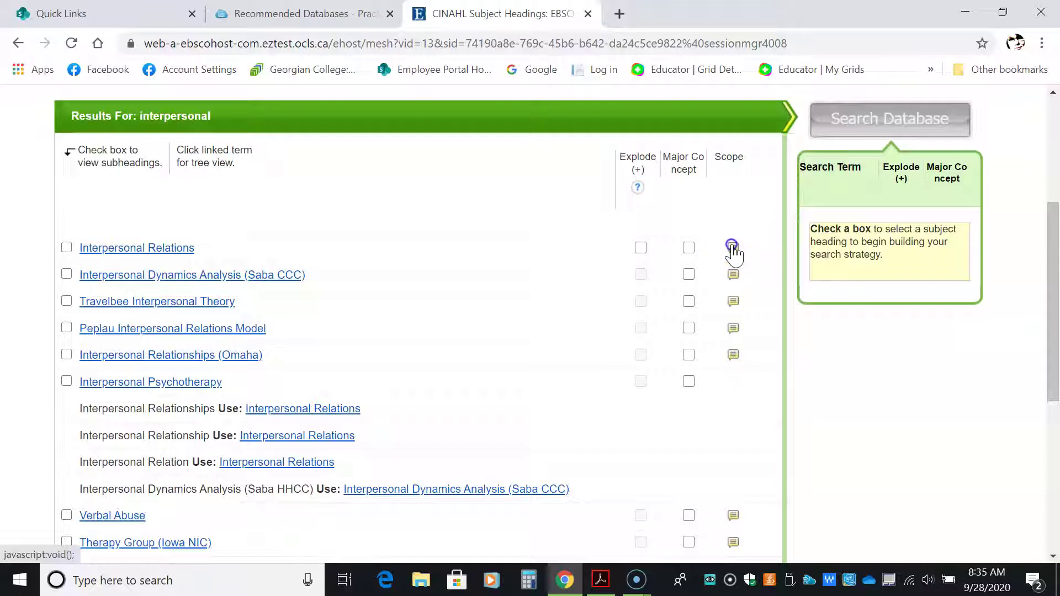
pyautogui.click(732, 248)
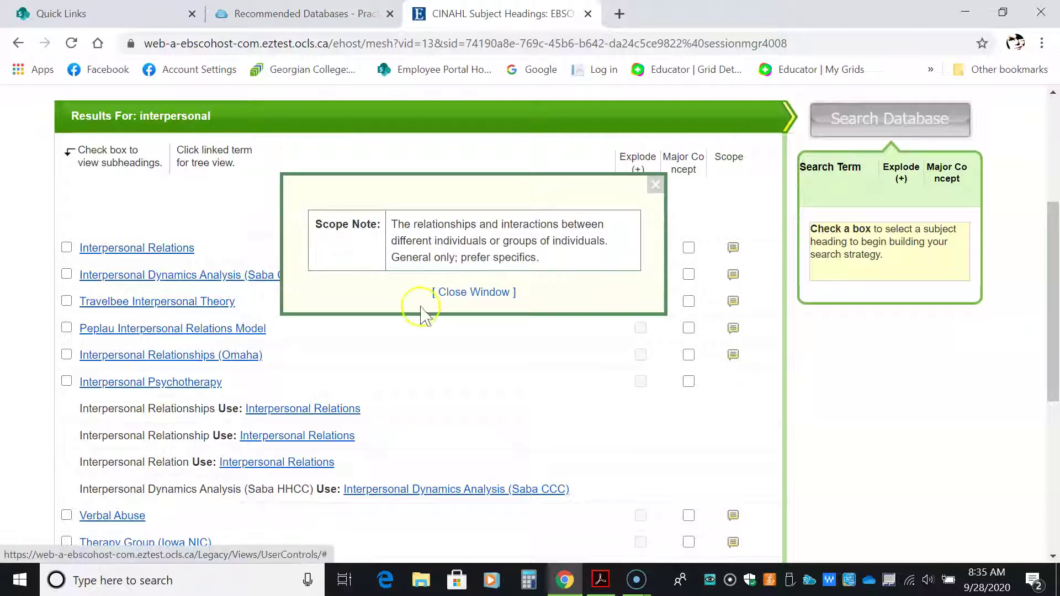
pyautogui.click(656, 186)
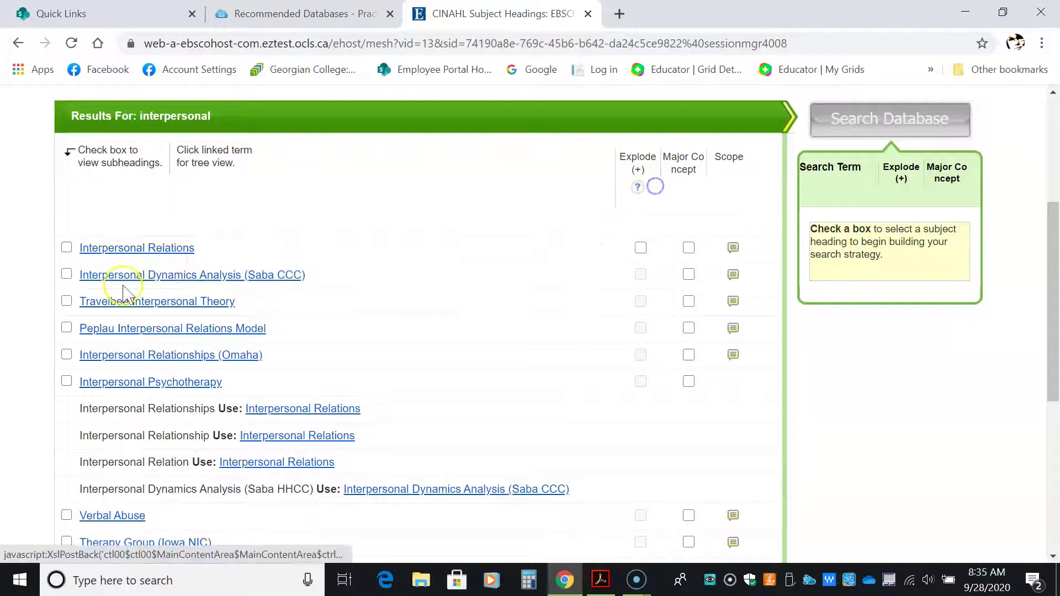
pyautogui.click(67, 248)
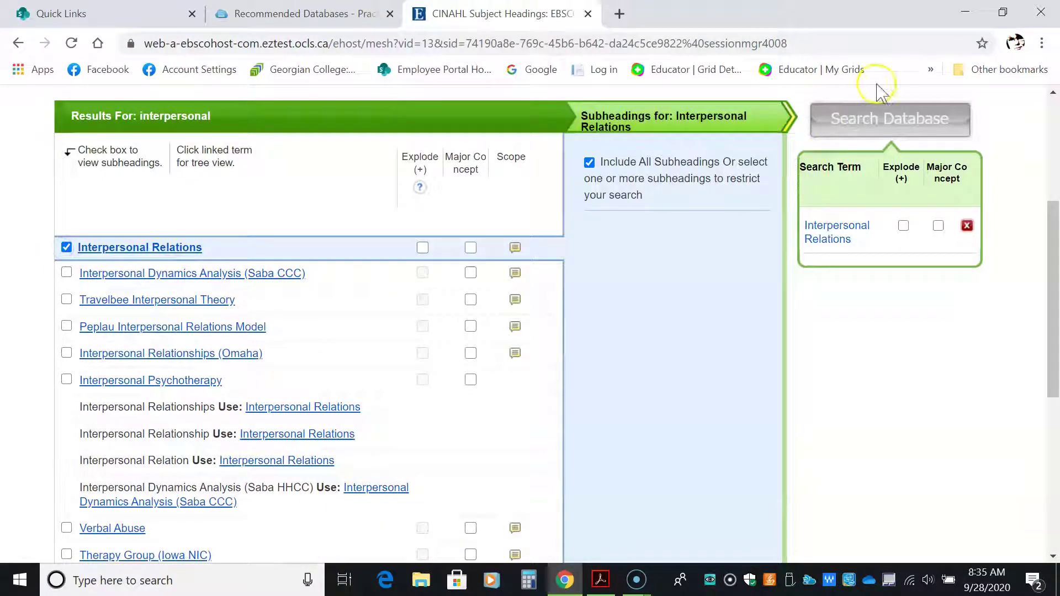
pyautogui.click(898, 120)
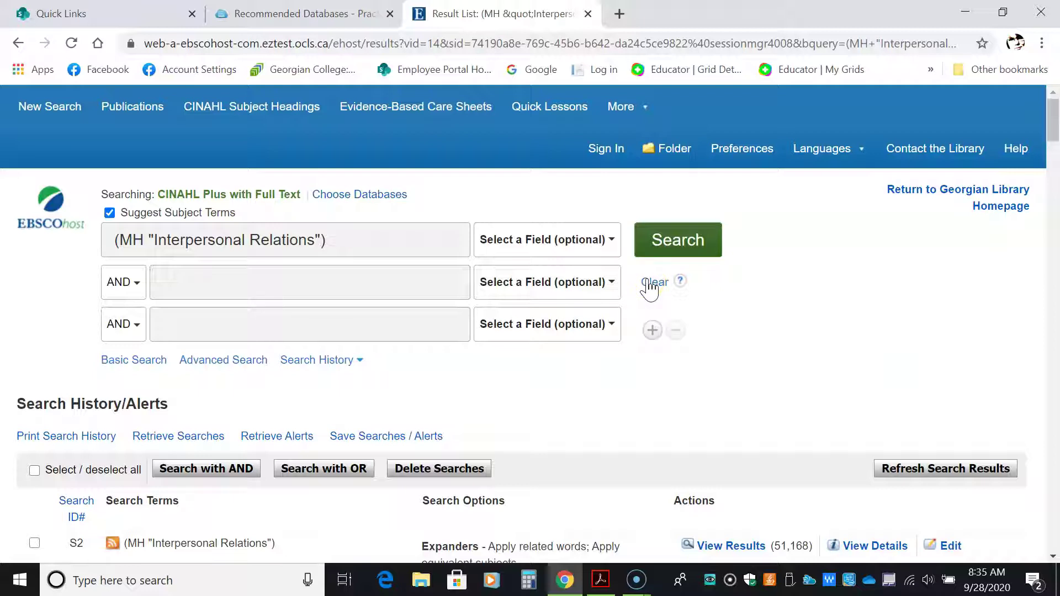
pyautogui.click(651, 285)
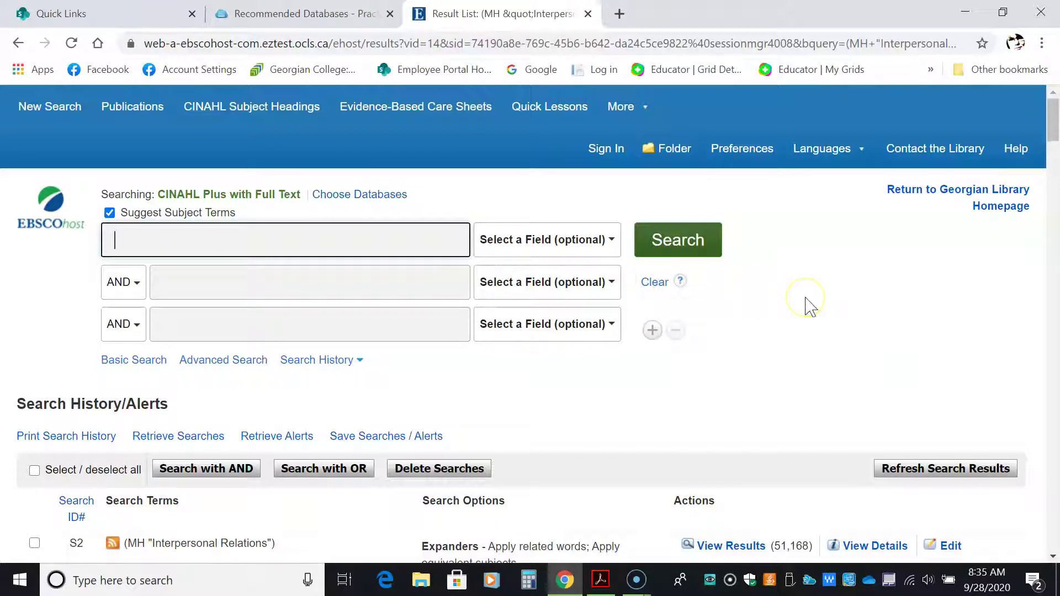
pyautogui.scroll(-1, 836, 309)
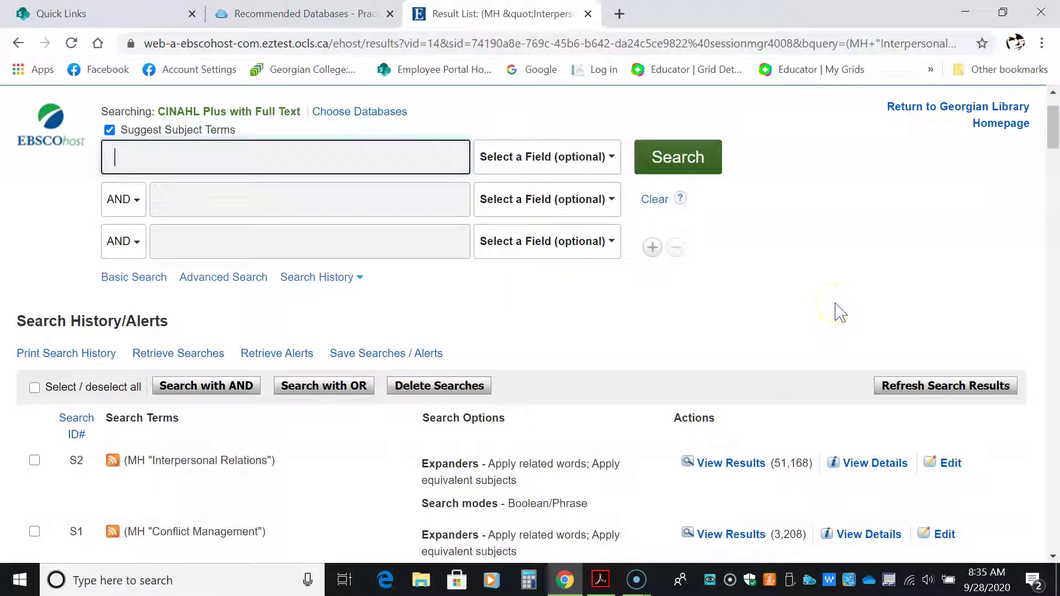
pyautogui.scroll(1, 840, 311)
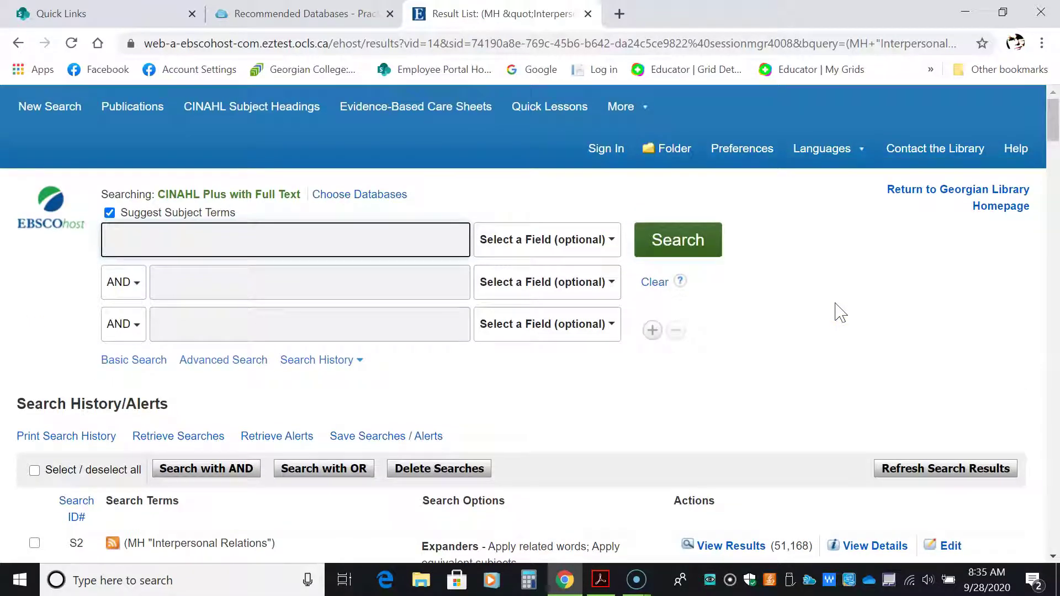
pyautogui.scroll(-2, 837, 311)
pyautogui.scroll(1, 800, 309)
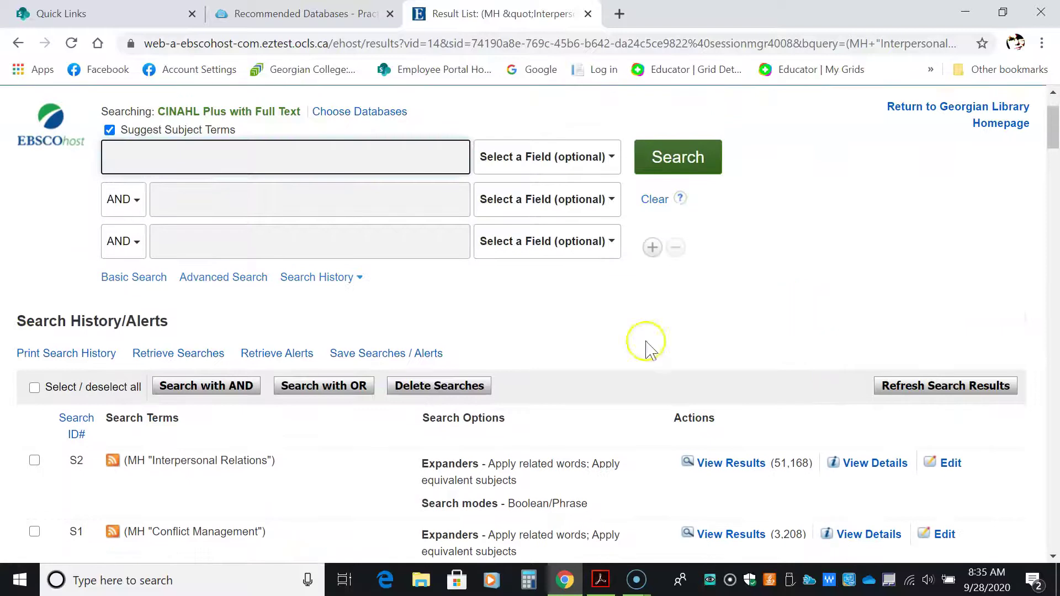
pyautogui.scroll(-2, 607, 353)
pyautogui.scroll(3, 708, 304)
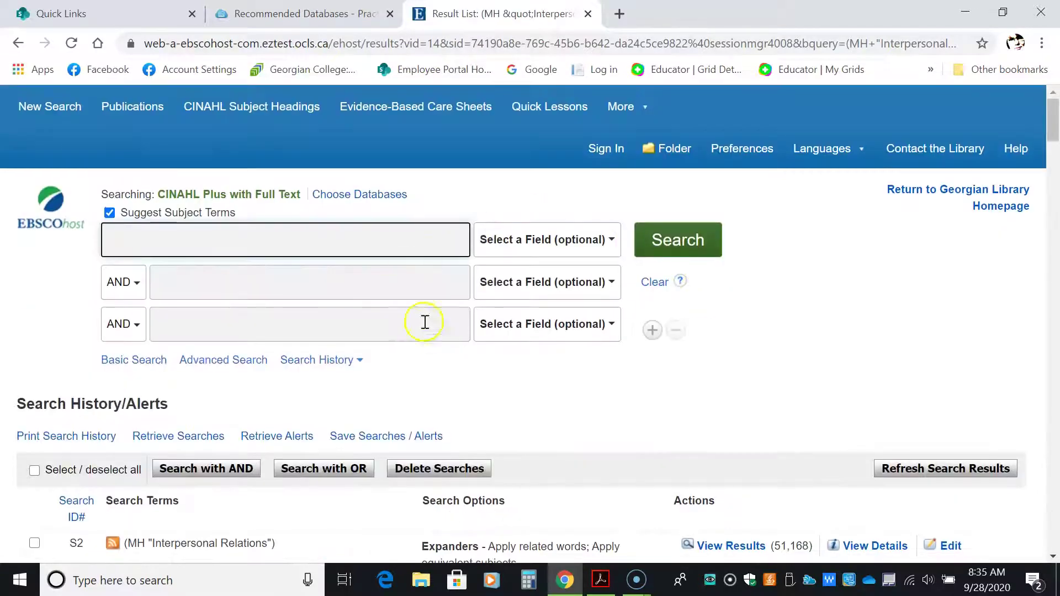
pyautogui.scroll(-3, 448, 329)
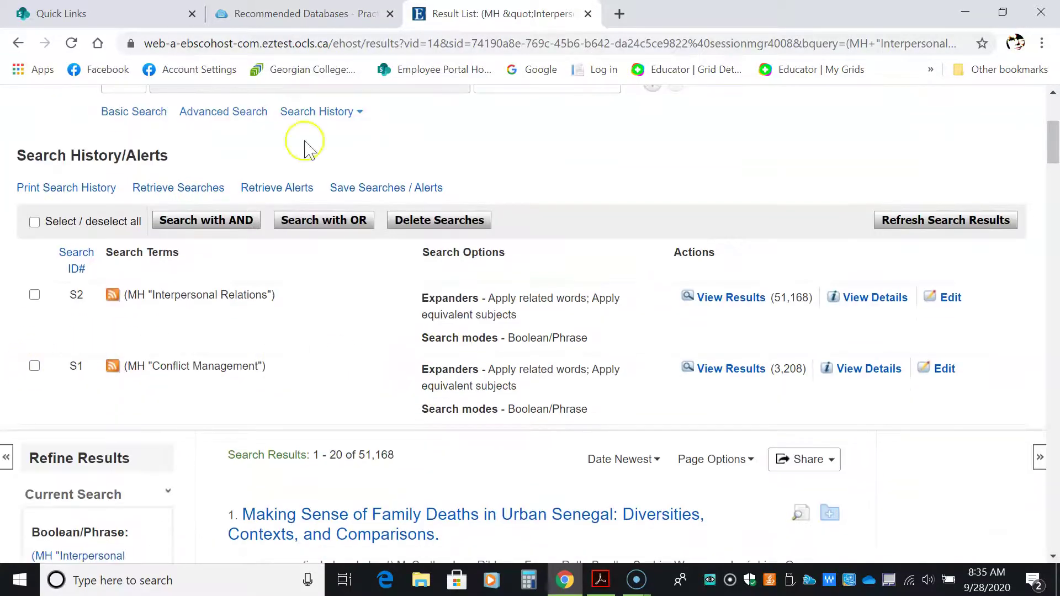
pyautogui.click(35, 366)
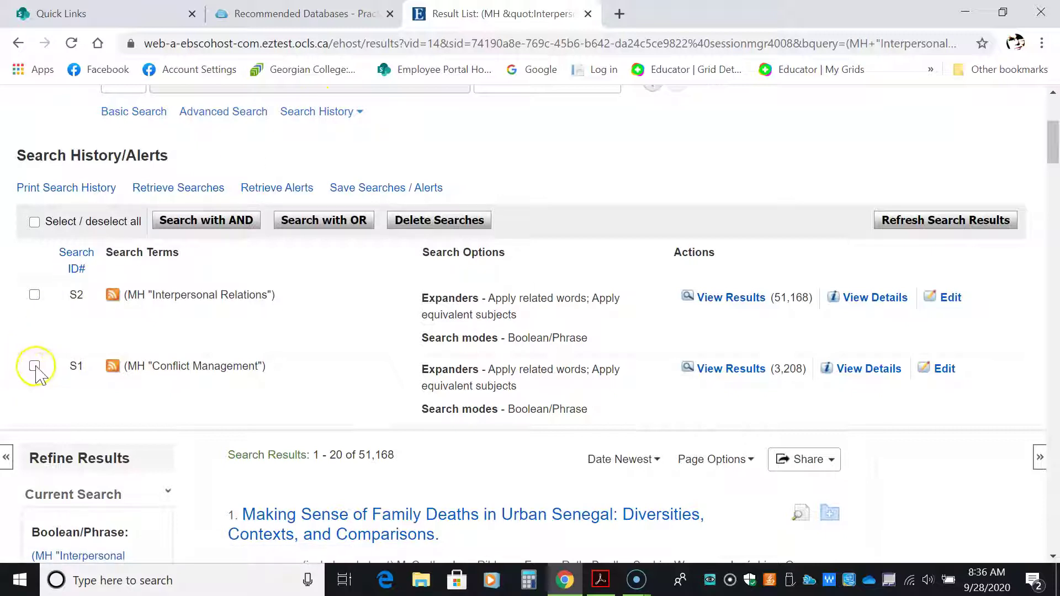
pyautogui.click(34, 295)
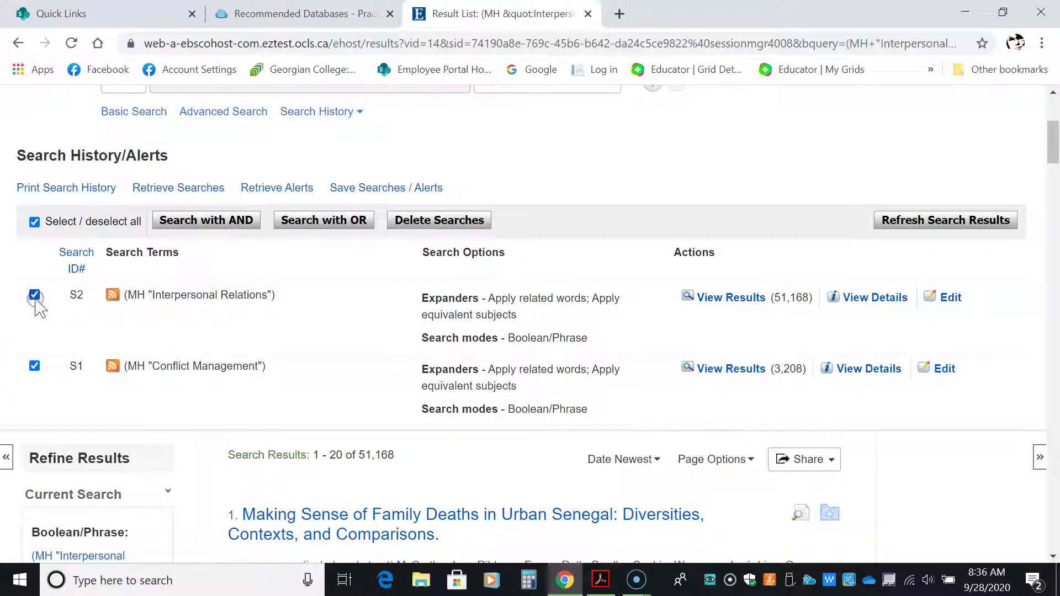
pyautogui.click(234, 221)
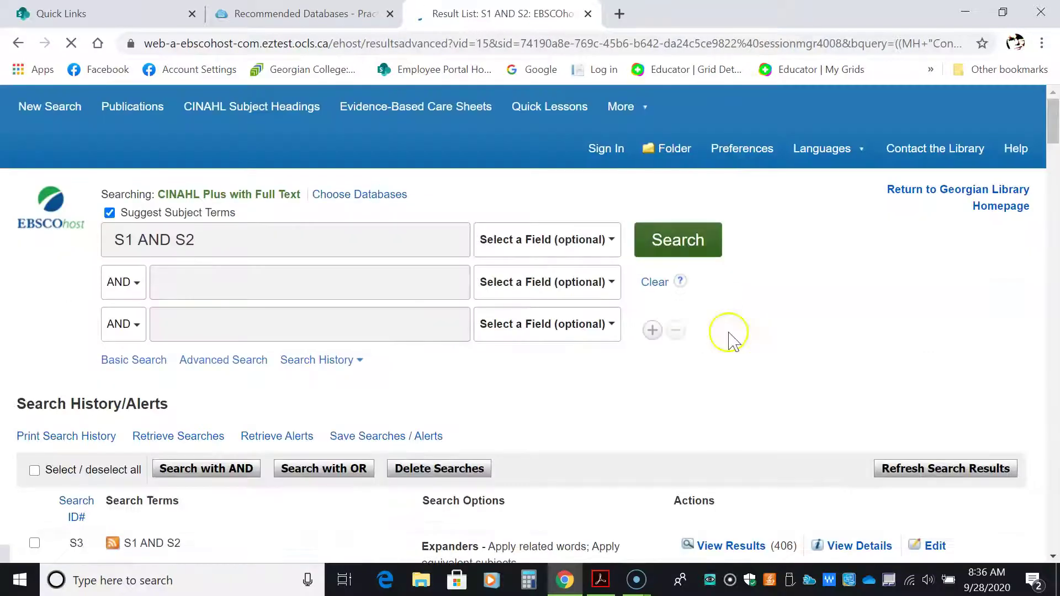
pyautogui.scroll(-1, 778, 350)
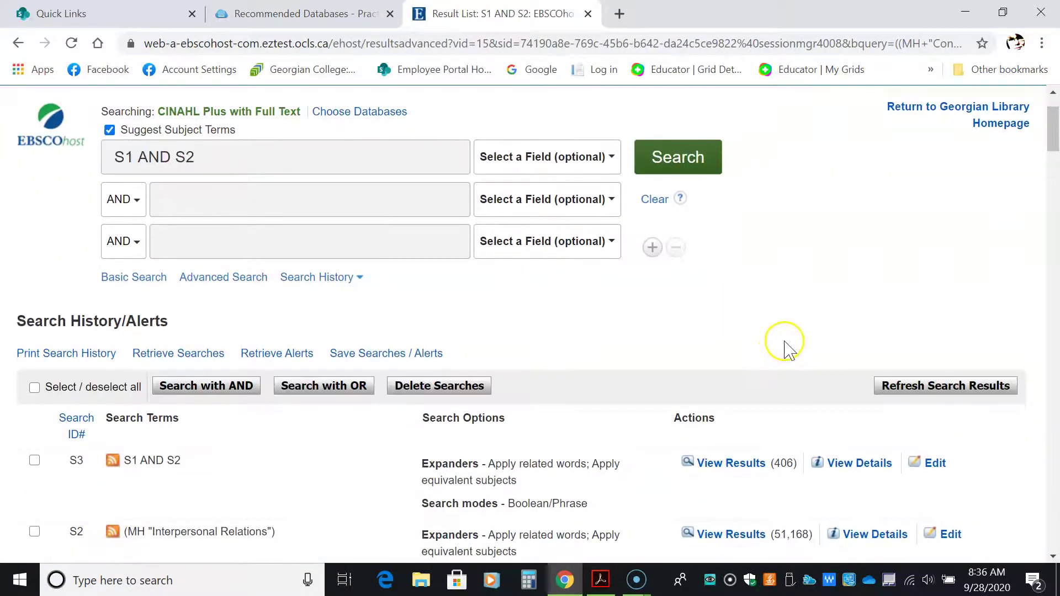
pyautogui.scroll(-1, 746, 482)
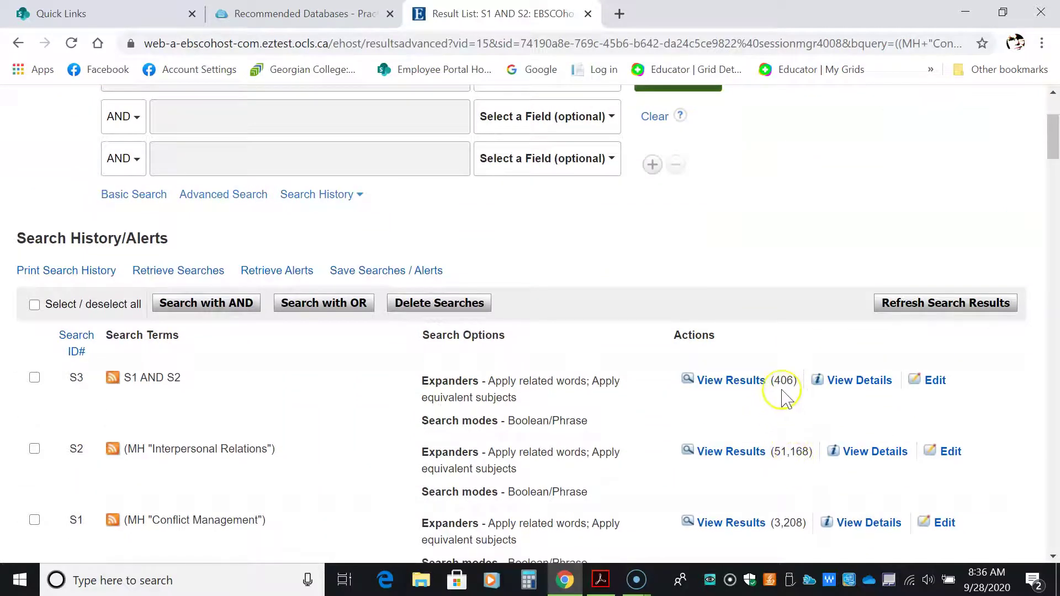
pyautogui.scroll(-7, 784, 398)
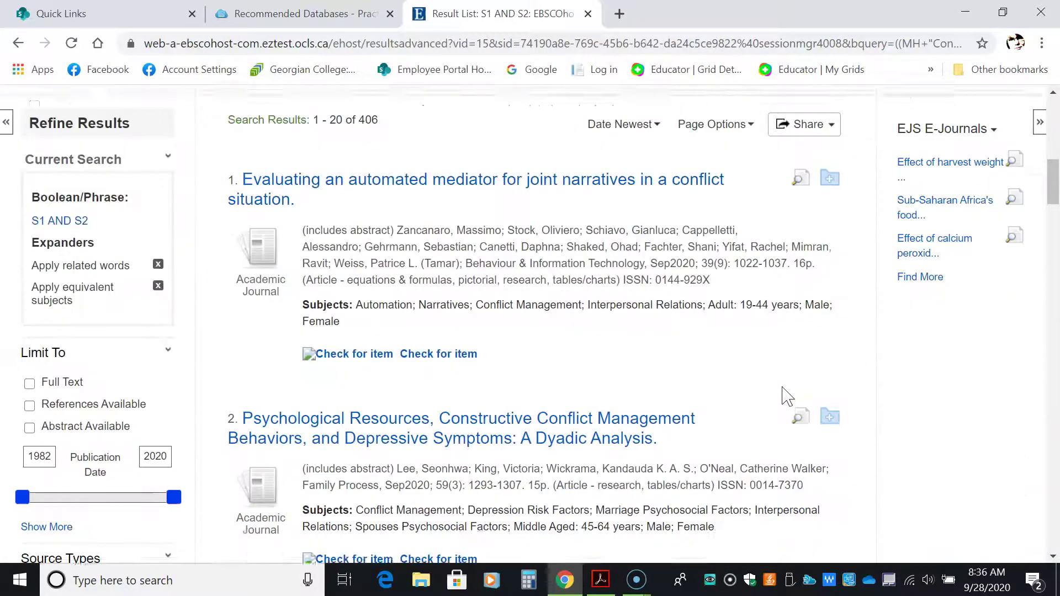
pyautogui.scroll(-3, 775, 395)
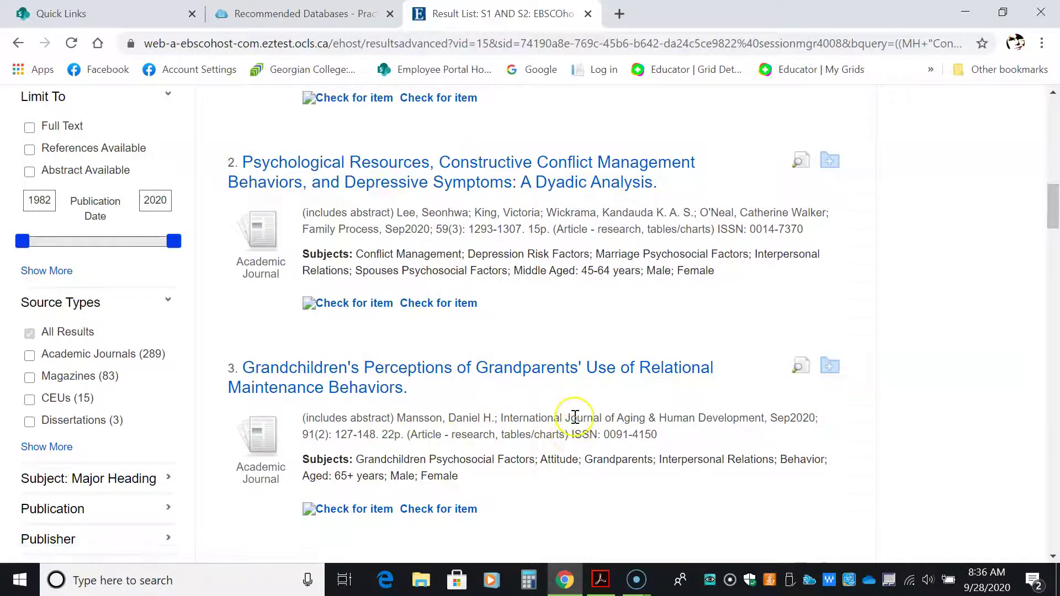
pyautogui.scroll(10, 580, 422)
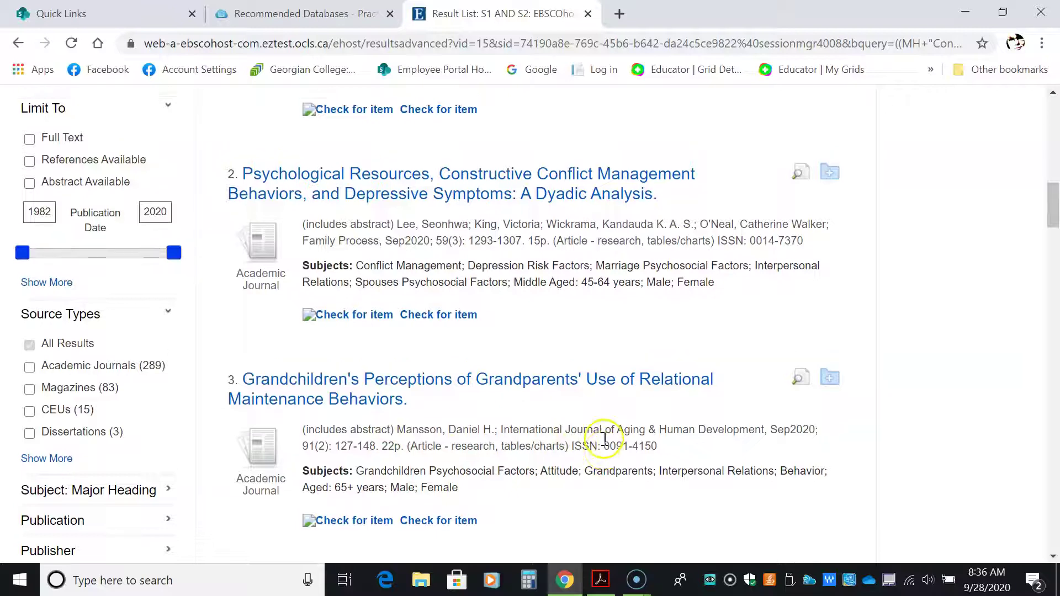
pyautogui.scroll(6, 607, 427)
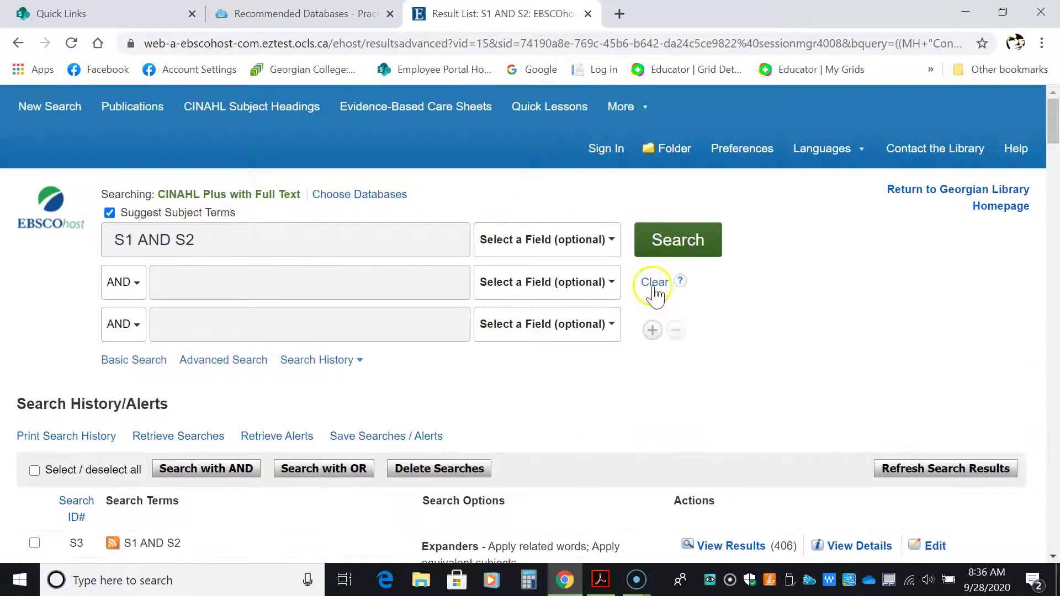
# Search 'nursing' as a keyword, logged as S4 with 736,155 results
pyautogui.click(655, 284)
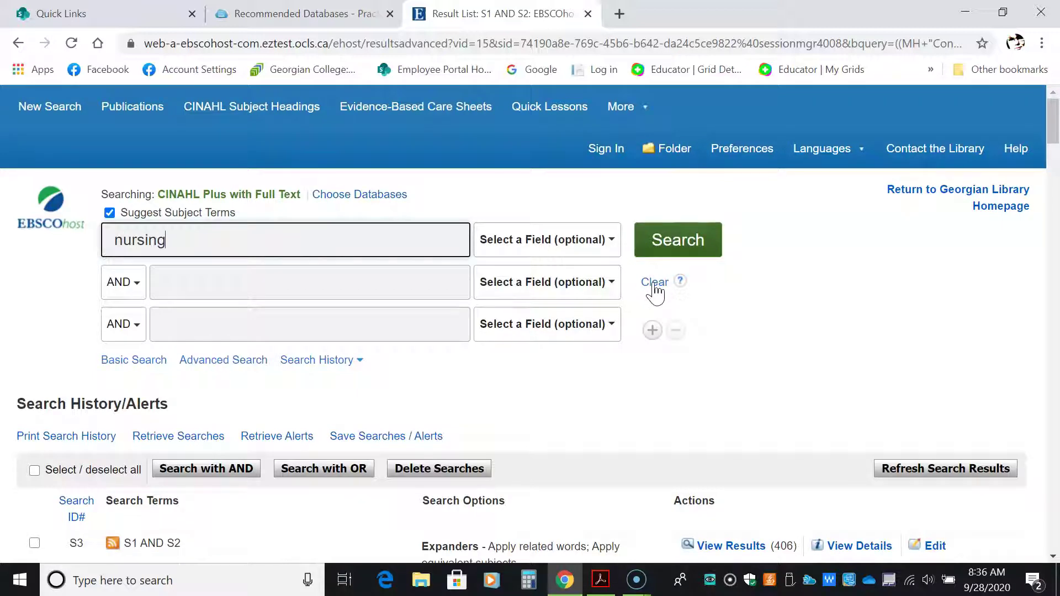
pyautogui.click(688, 241)
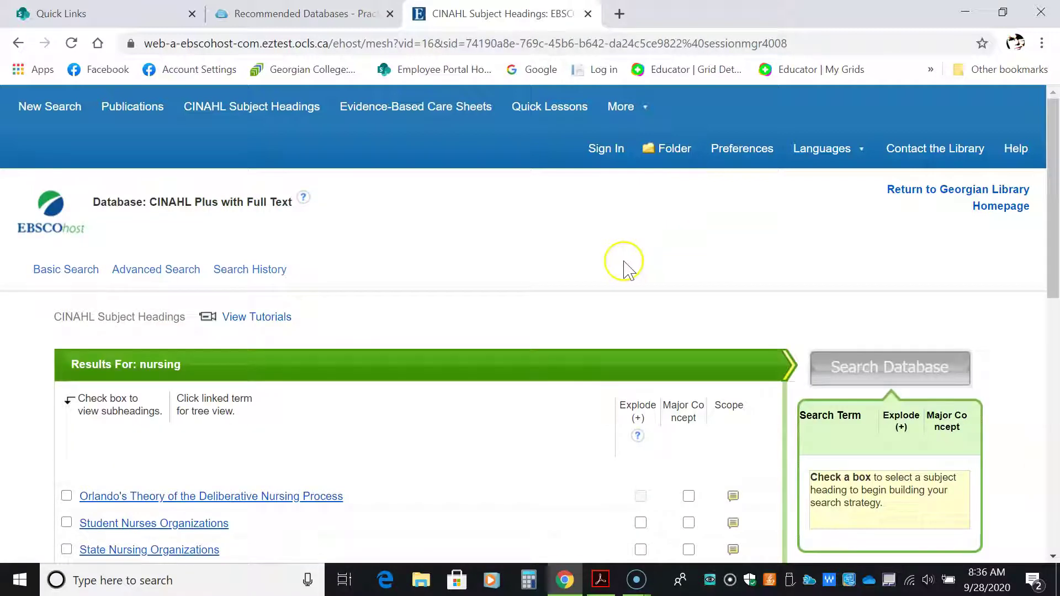
pyautogui.scroll(-1, 624, 265)
pyautogui.scroll(-8, 624, 265)
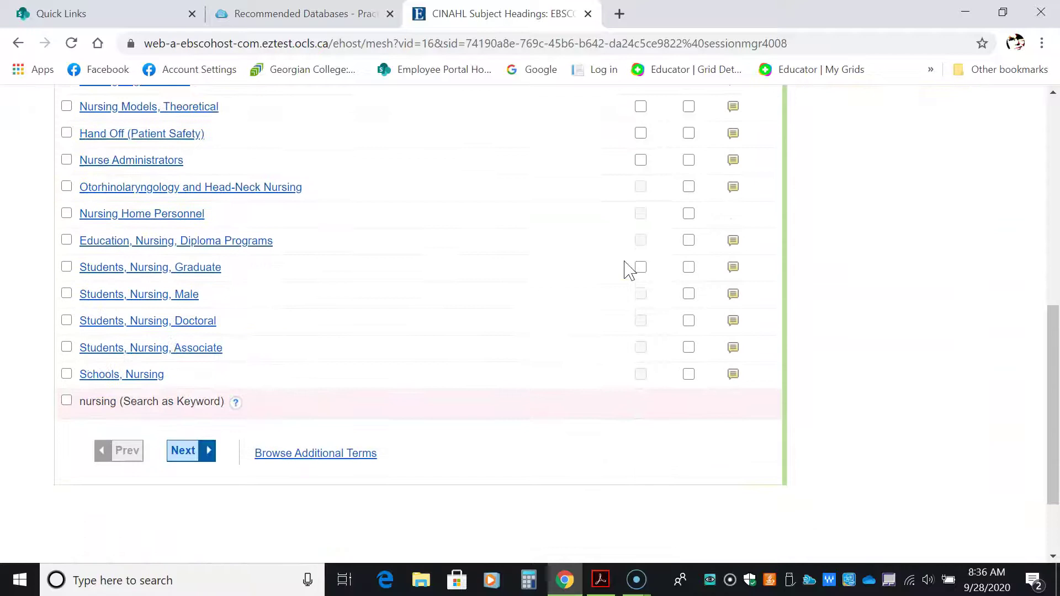
pyautogui.click(66, 401)
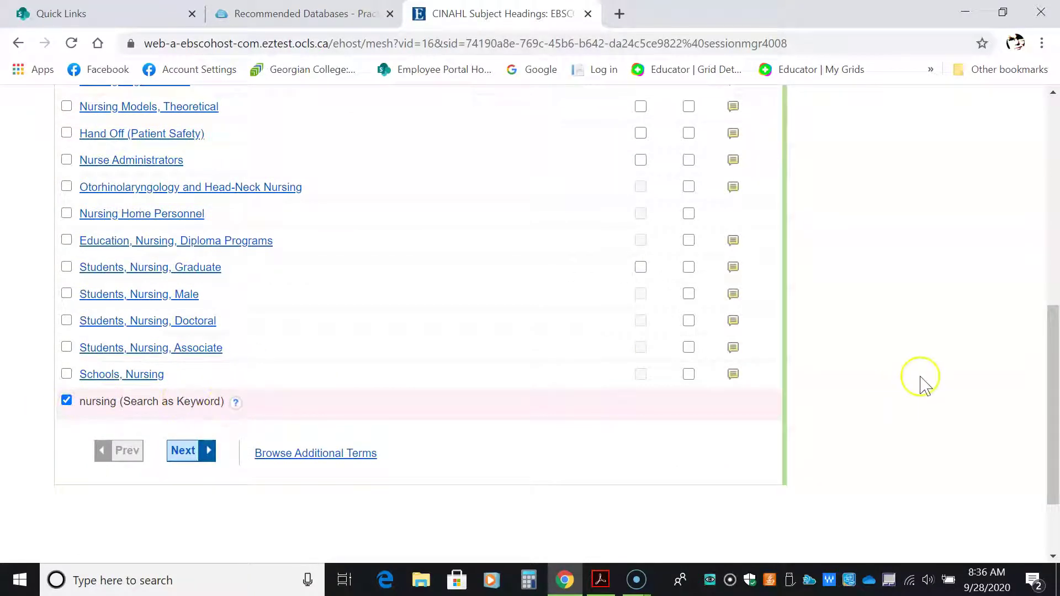
pyautogui.scroll(6, 924, 386)
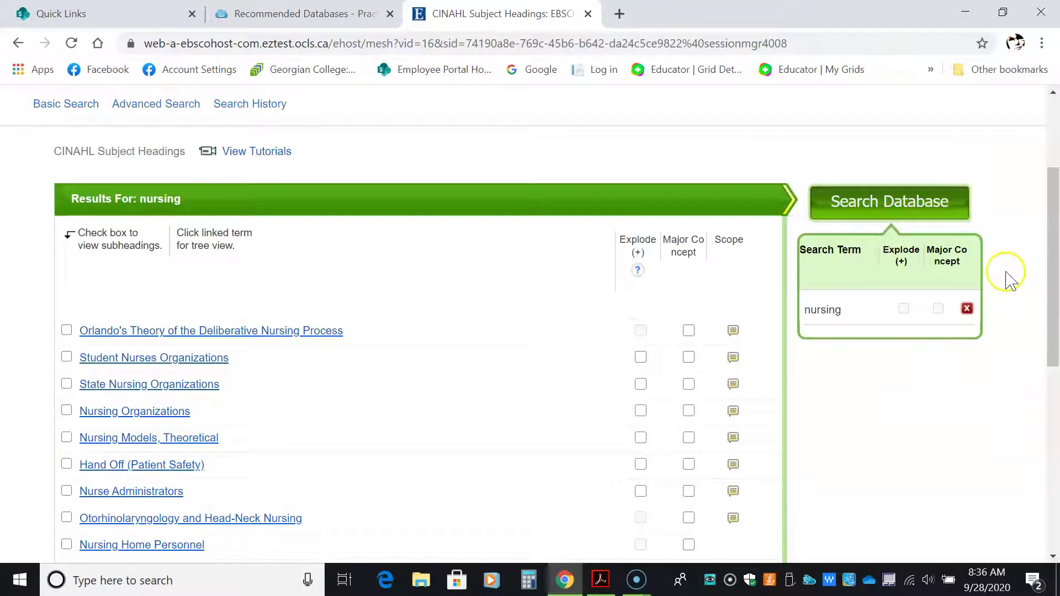
pyautogui.click(889, 210)
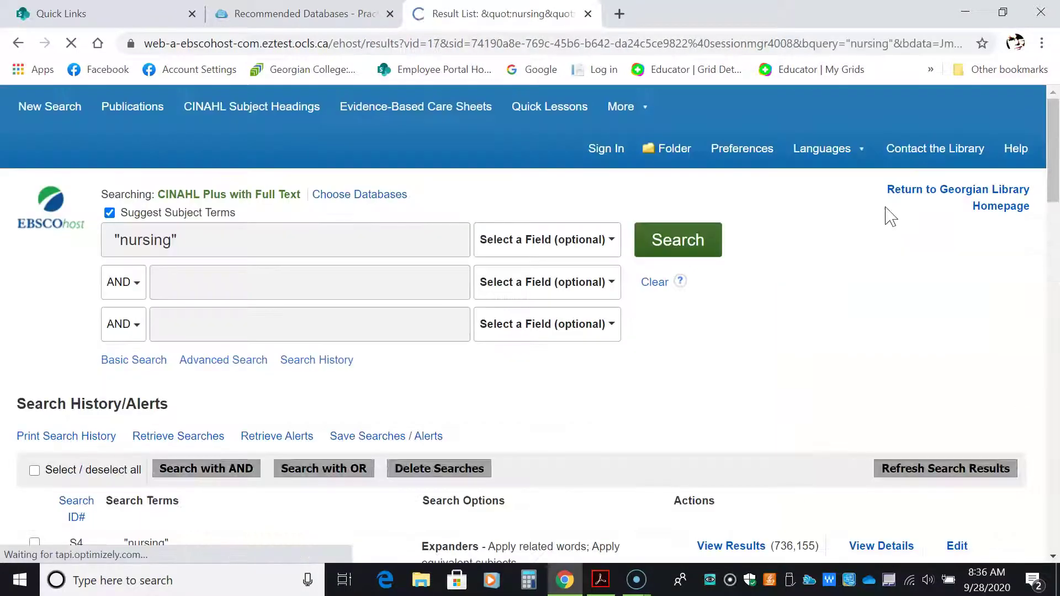
# Tick S1, S2 and S4 in Search History and combine them with AND into S5 (82 results)
pyautogui.click(657, 282)
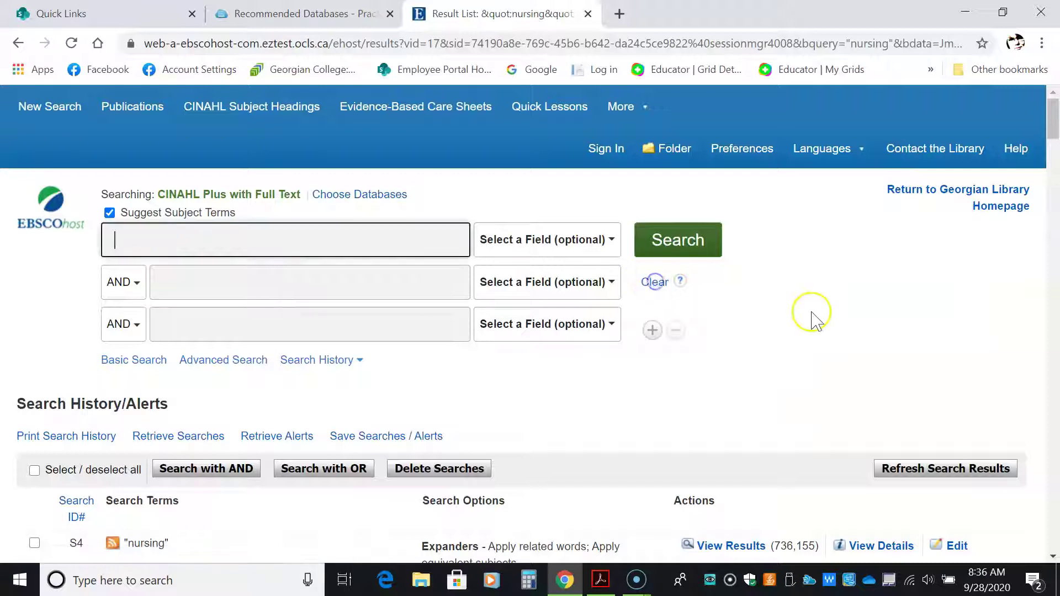
pyautogui.scroll(-1, 828, 312)
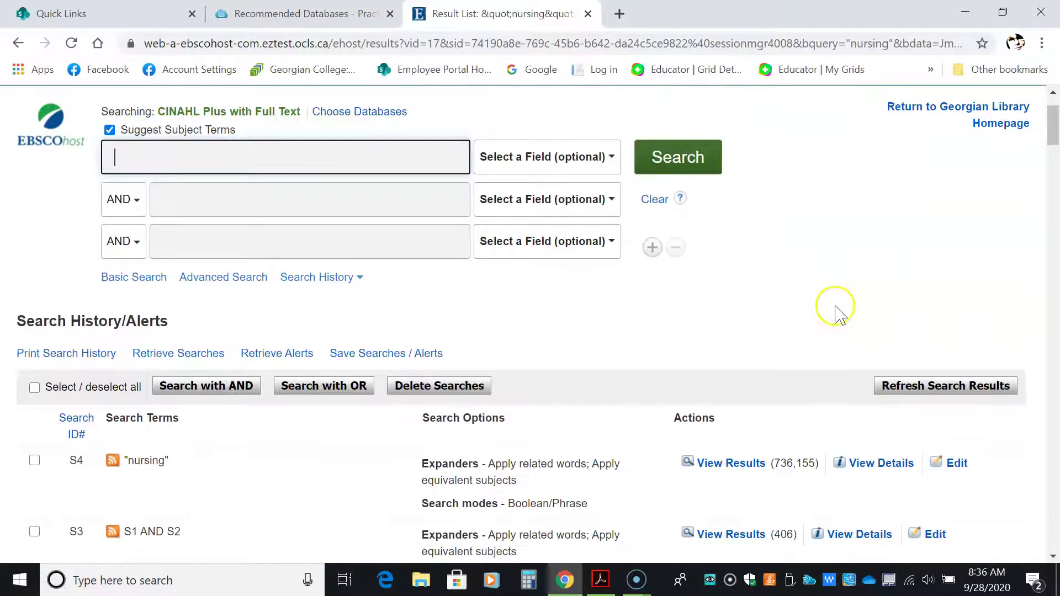
pyautogui.scroll(-1, 838, 310)
pyautogui.scroll(-2, 838, 310)
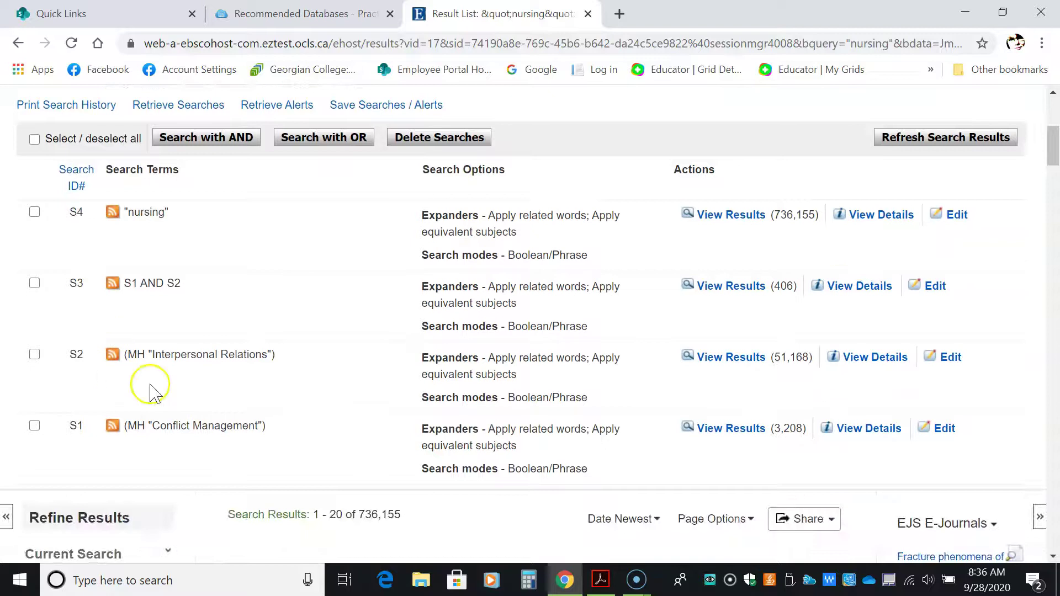
pyautogui.click(34, 428)
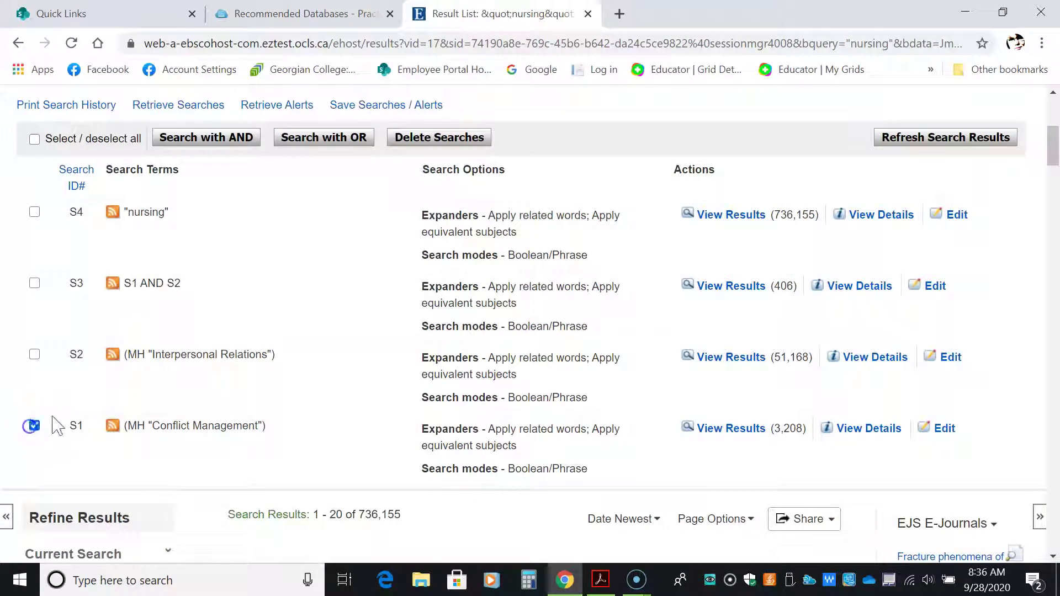
pyautogui.click(35, 356)
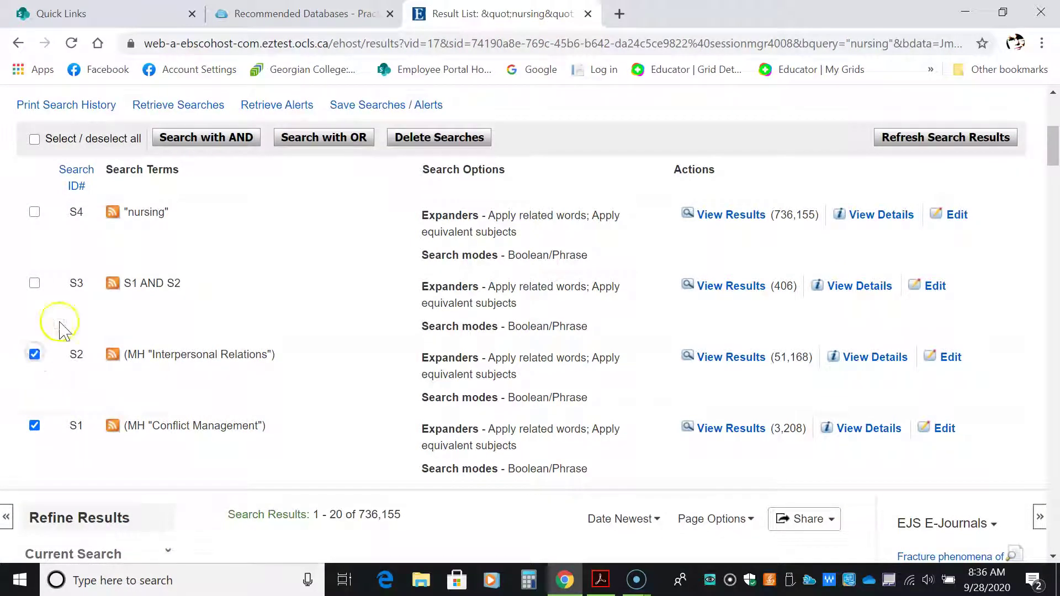
pyautogui.click(35, 213)
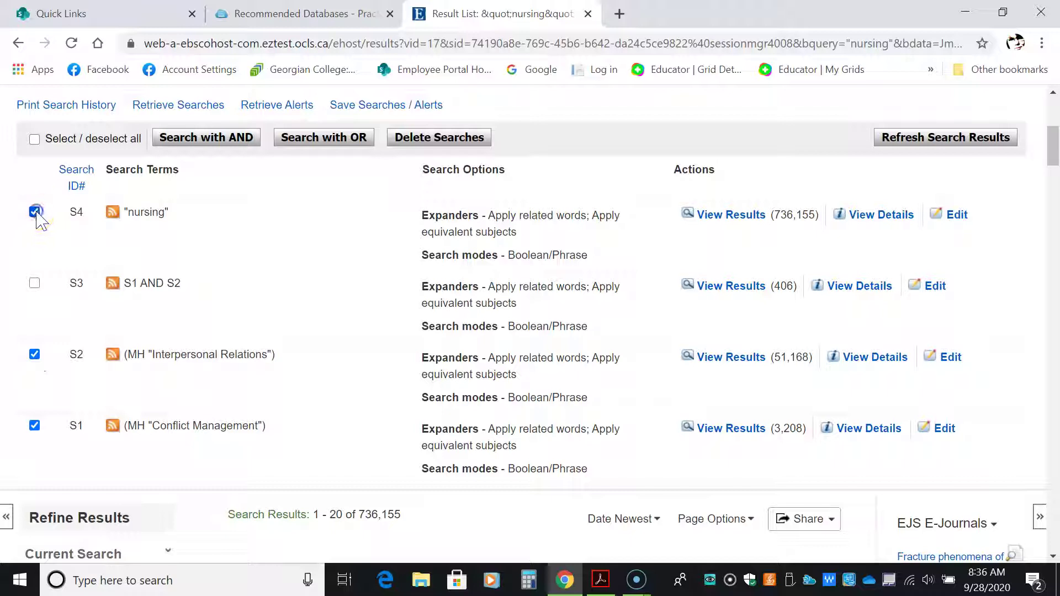
pyautogui.click(208, 141)
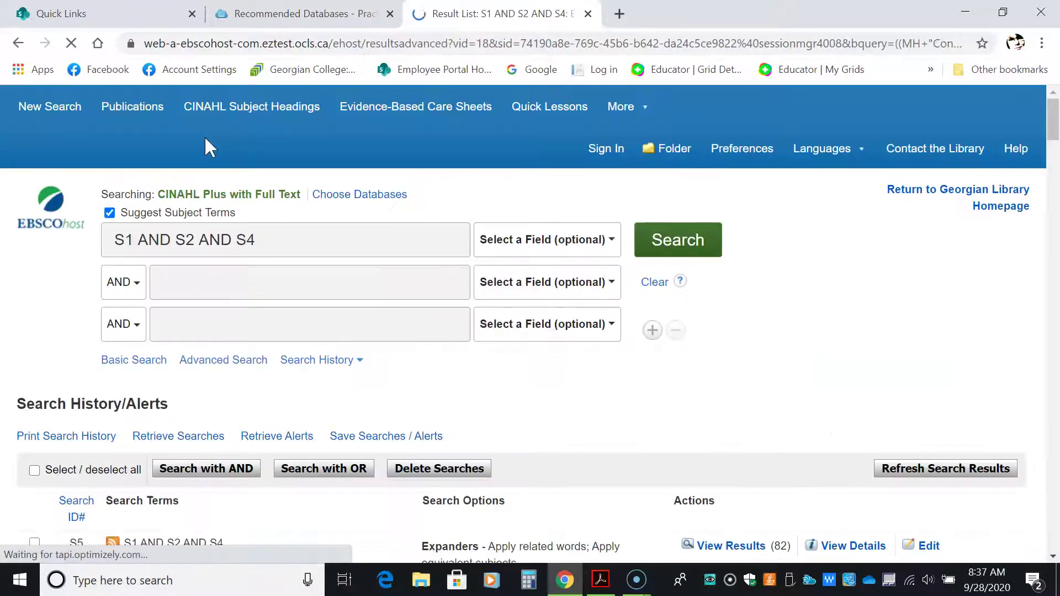
pyautogui.click(836, 326)
pyautogui.scroll(-3, 836, 326)
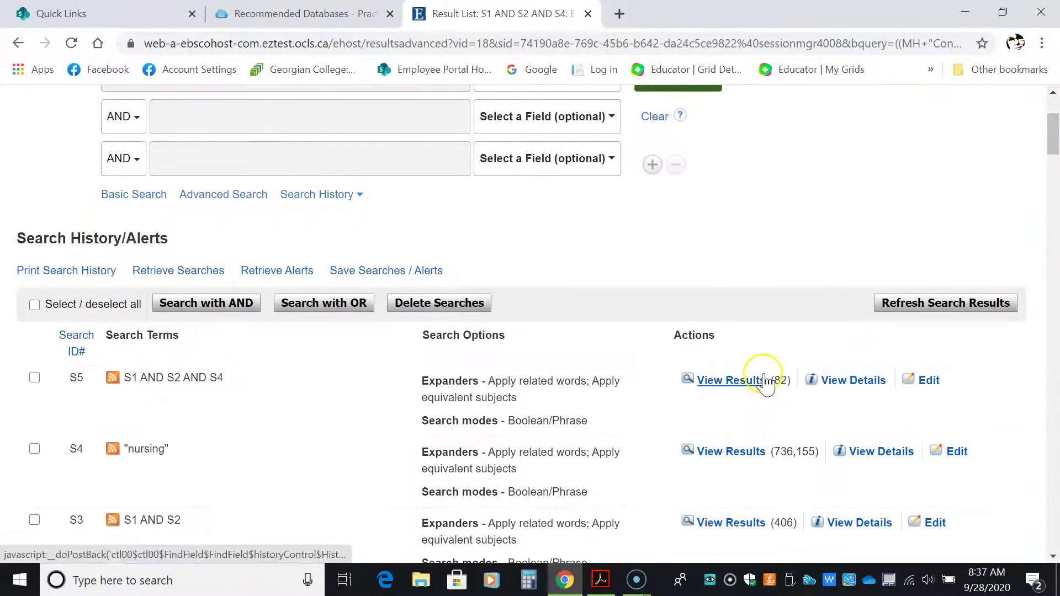
# Limit S5 to English Language, Peer Reviewed, and publication years 2010–2020
pyautogui.click(927, 382)
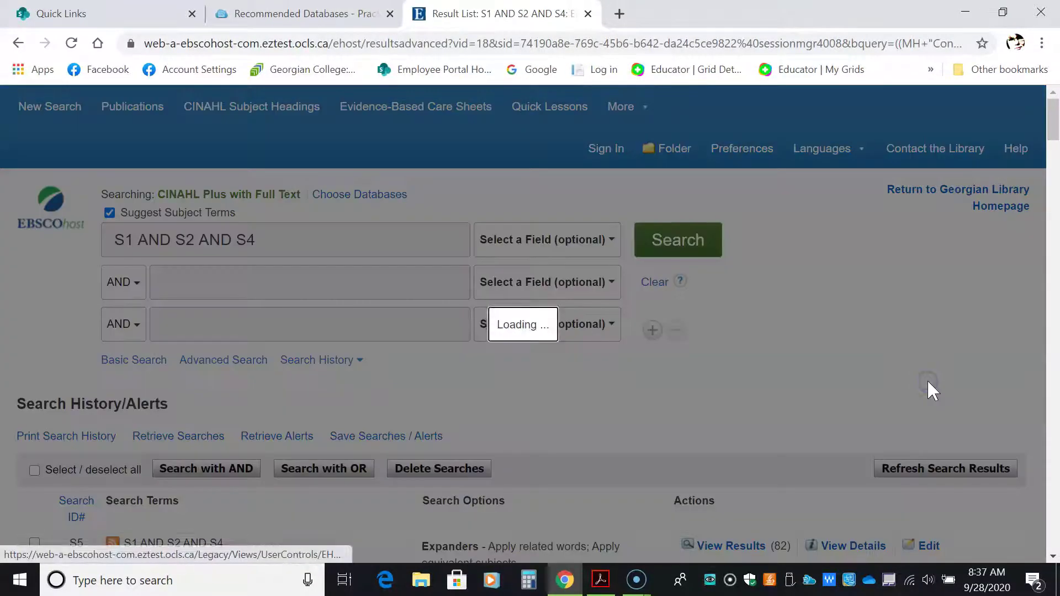
pyautogui.scroll(-5, 840, 367)
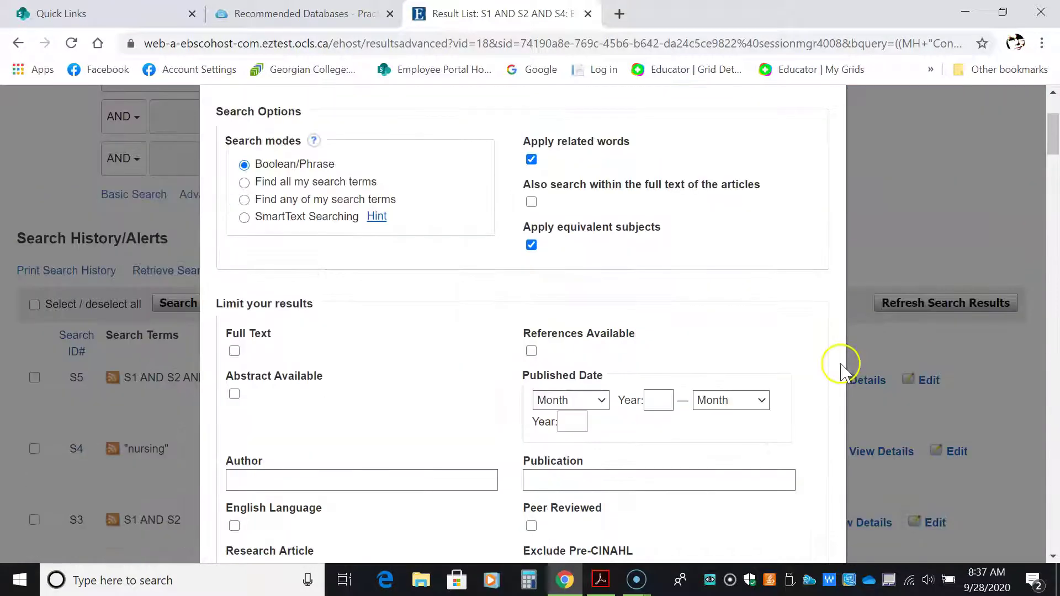
pyautogui.scroll(-3, 840, 367)
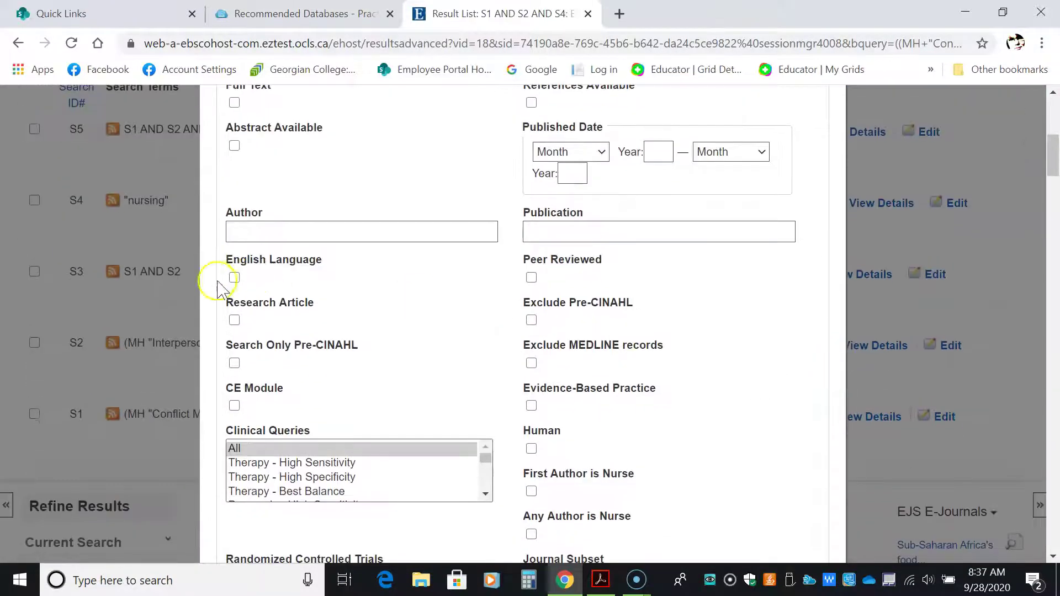
pyautogui.click(235, 277)
pyautogui.click(659, 152)
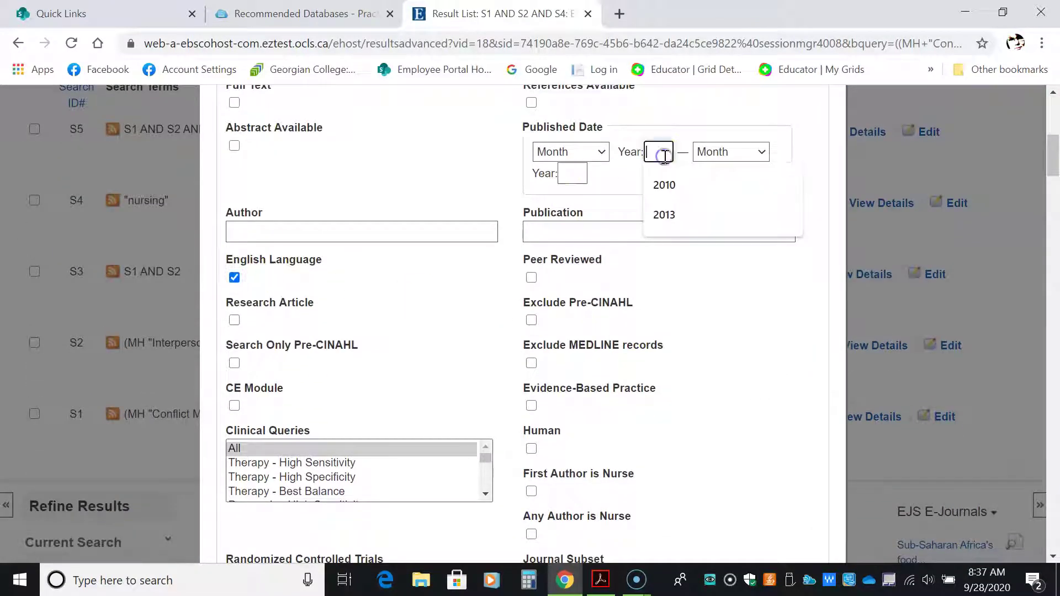
pyautogui.click(678, 184)
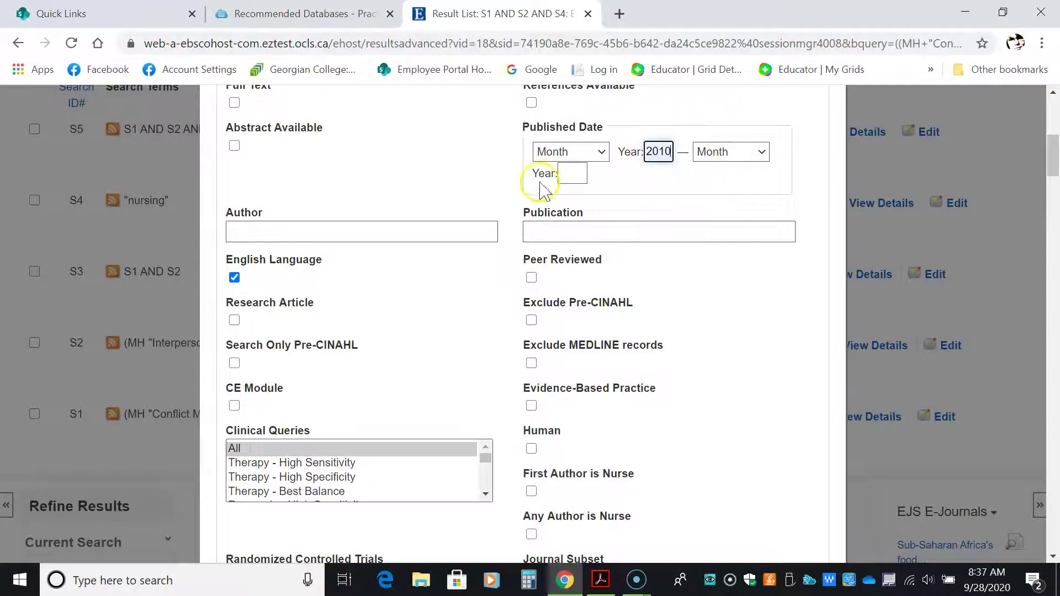
pyautogui.click(569, 174)
pyautogui.click(579, 206)
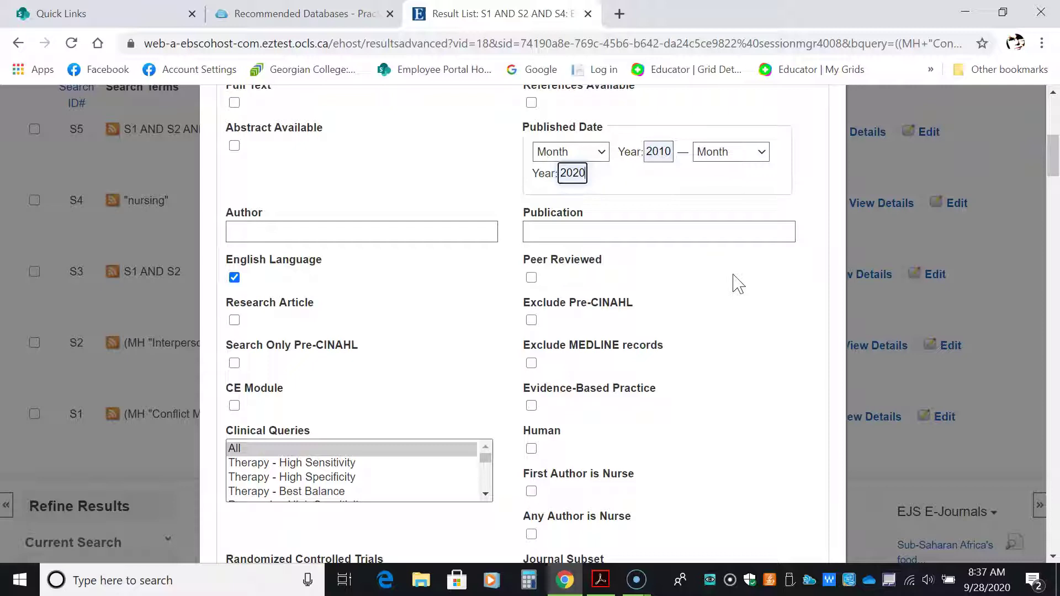
pyautogui.click(531, 278)
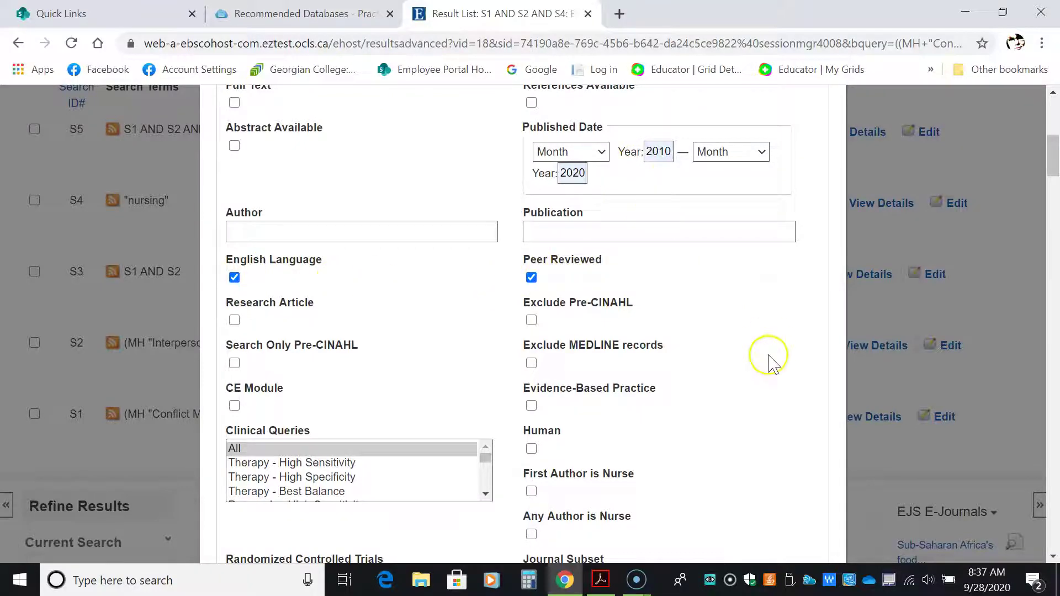
# Choose Journal Article as the publication type and save the S5 limits
pyautogui.scroll(-6, 770, 359)
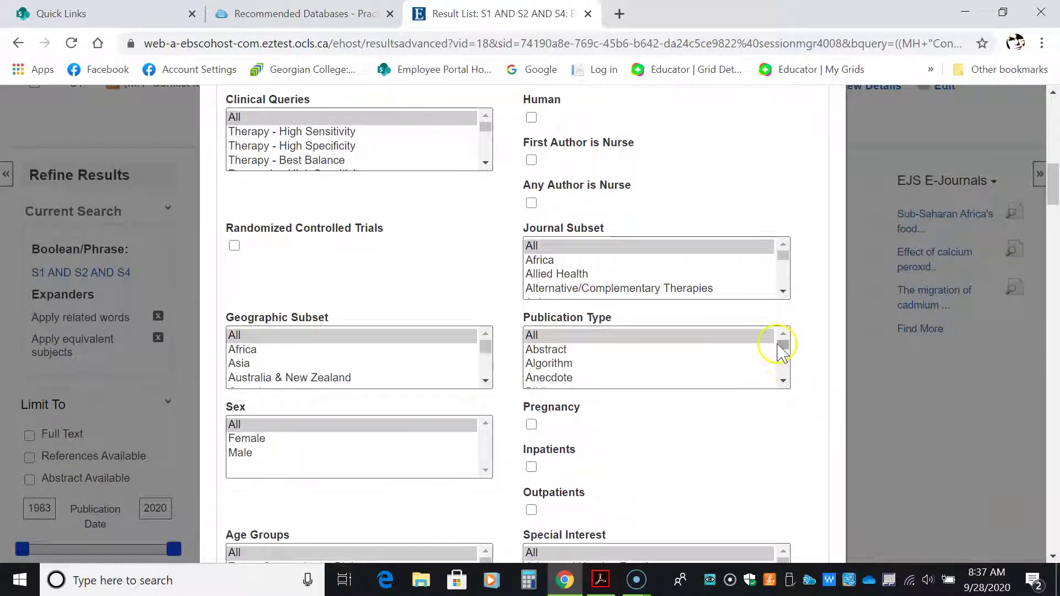
pyautogui.moveTo(785, 346); pyautogui.dragTo(787, 354)
pyautogui.click(784, 381)
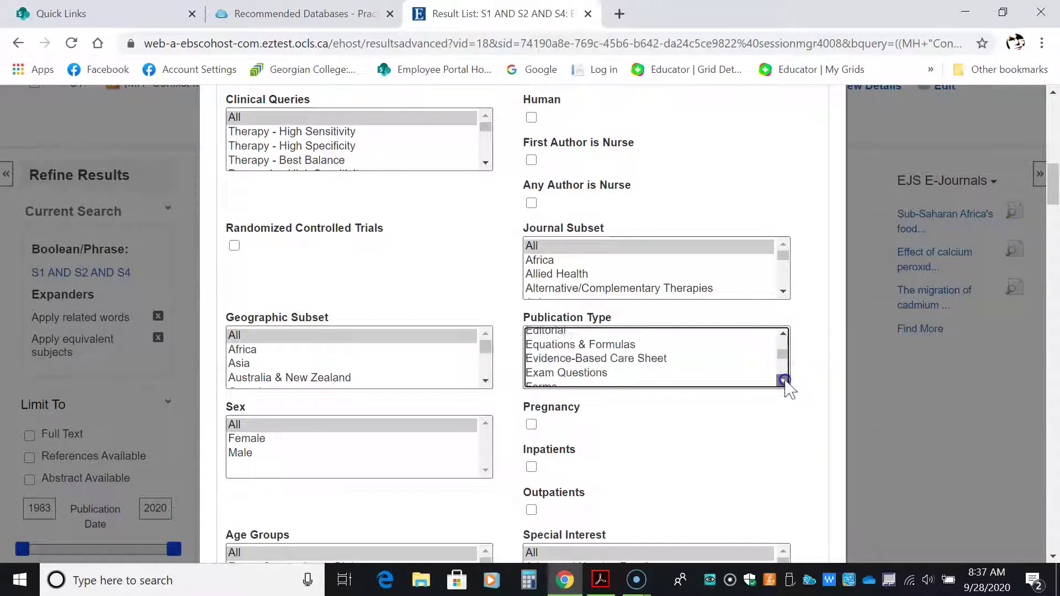
pyautogui.click(784, 335)
pyautogui.click(783, 335)
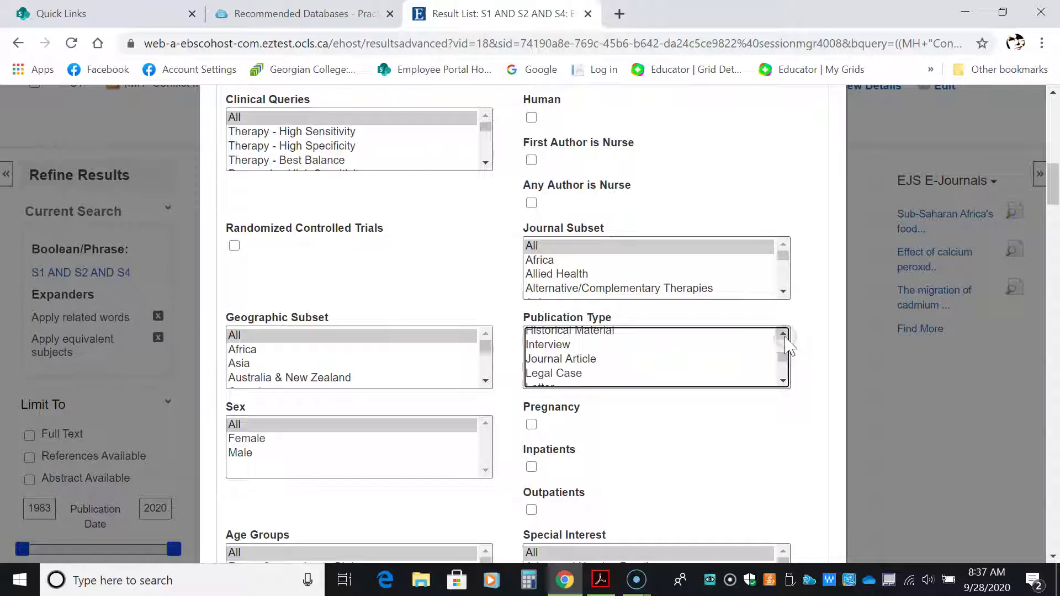
pyautogui.click(529, 359)
pyautogui.click(754, 445)
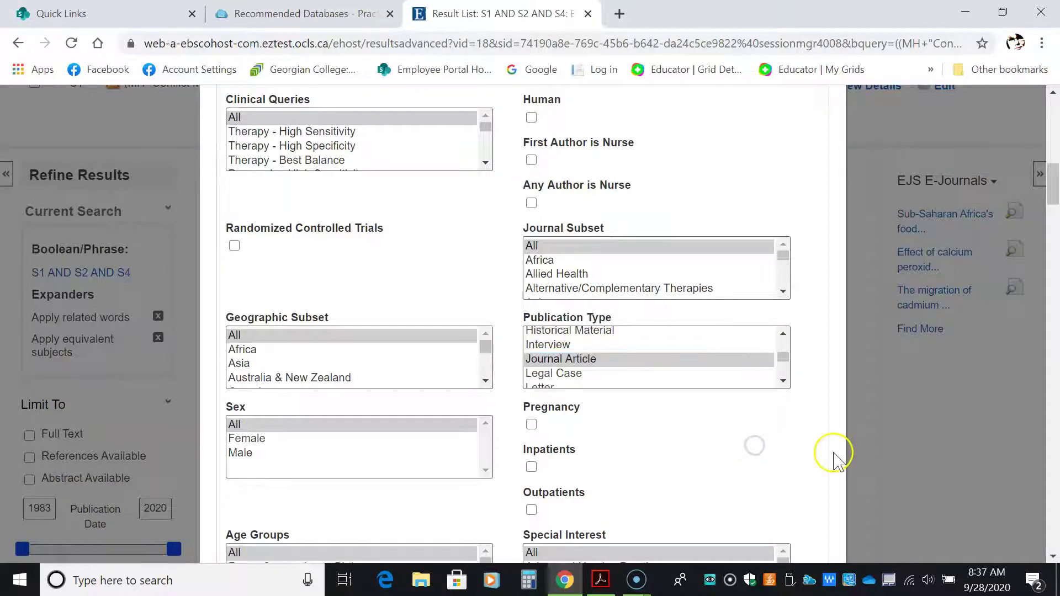
pyautogui.scroll(-3, 830, 453)
pyautogui.scroll(-5, 831, 453)
pyautogui.click(760, 329)
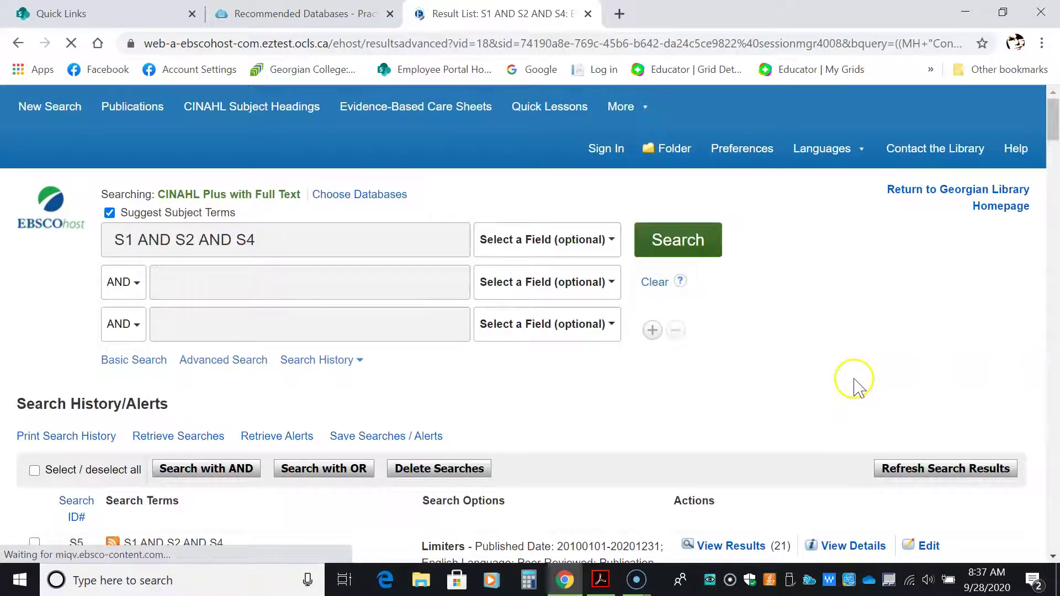
# Show the 21 limited S5 results and scroll down to result 4
pyautogui.scroll(-3, 854, 385)
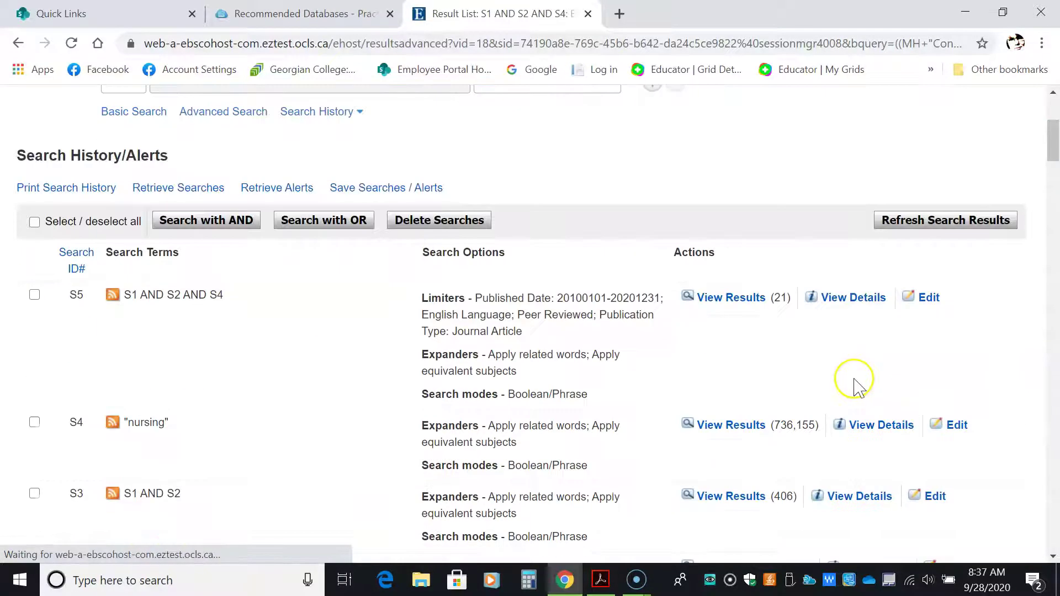
pyautogui.click(731, 303)
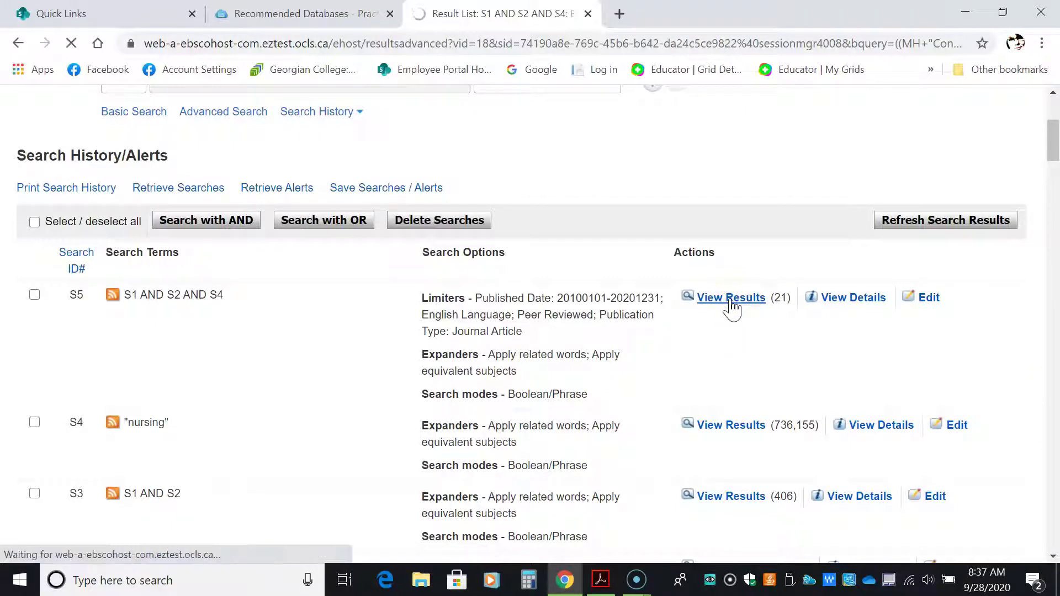
pyautogui.scroll(-3, 751, 320)
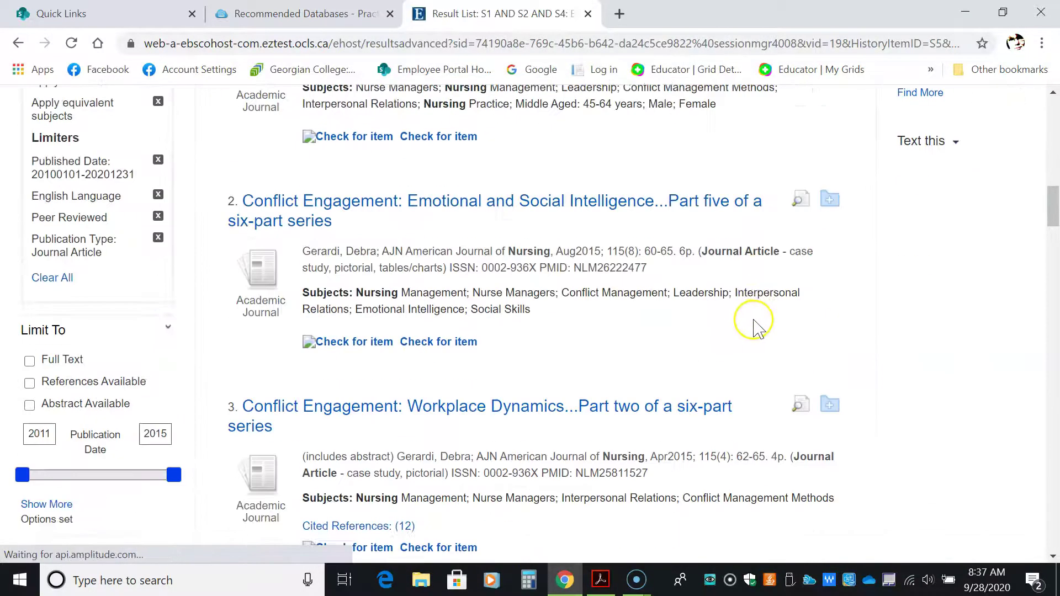
pyautogui.scroll(3, 755, 327)
pyautogui.scroll(-7, 757, 328)
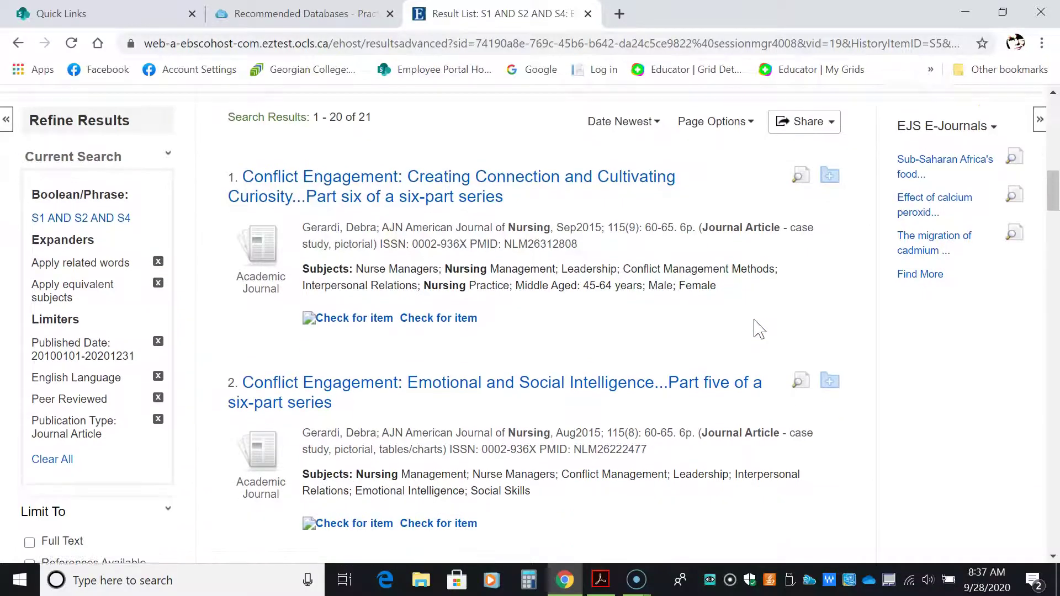
pyautogui.scroll(-3, 760, 328)
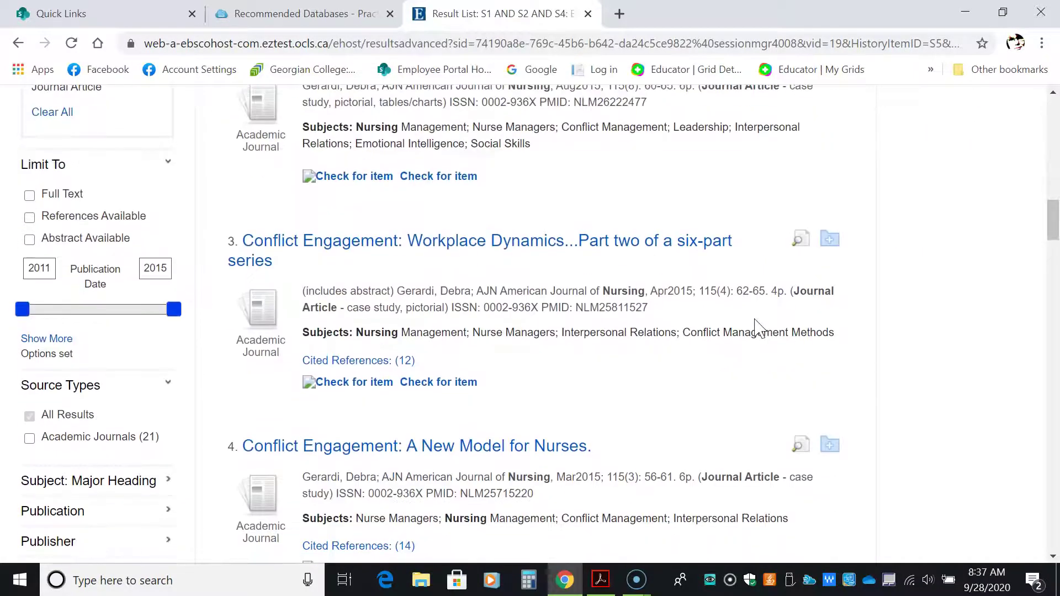
pyautogui.scroll(-1, 759, 328)
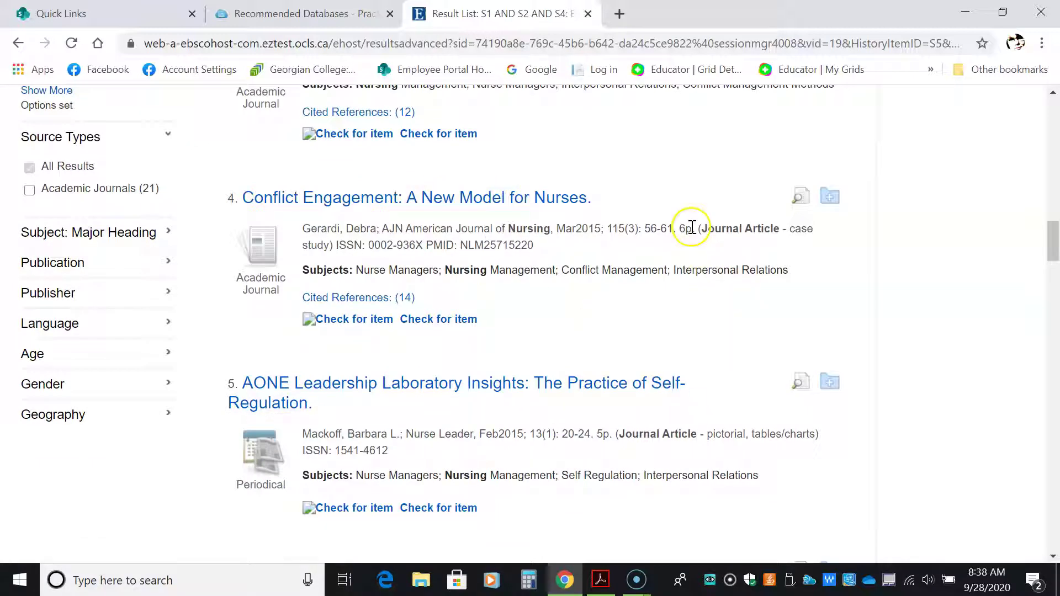
pyautogui.click(777, 231)
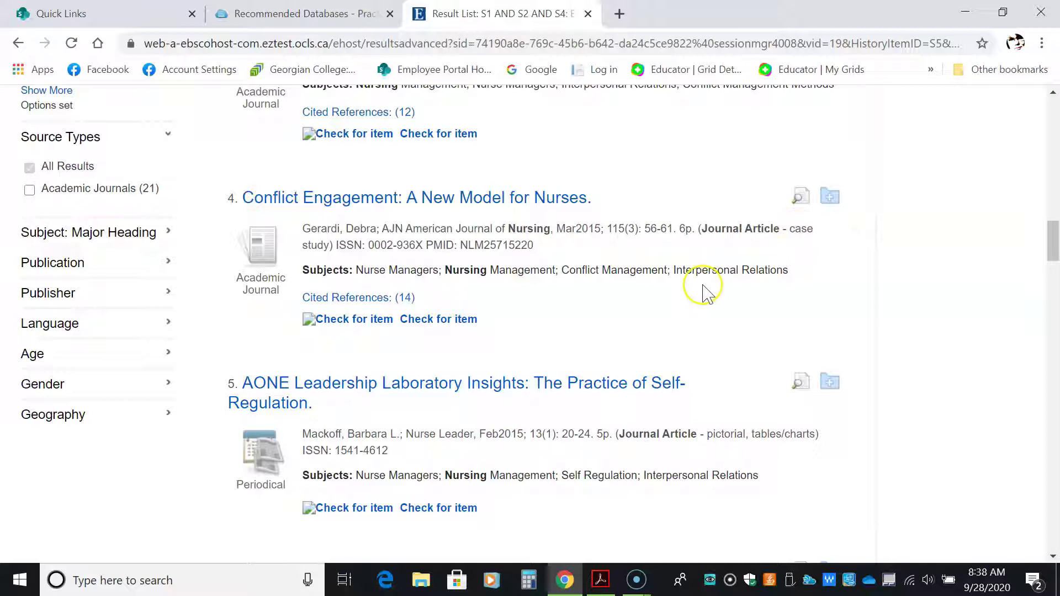
# Open result 4, 'Conflict Engagement: A New Model for Nurses', and scroll through its record fields
pyautogui.click(472, 199)
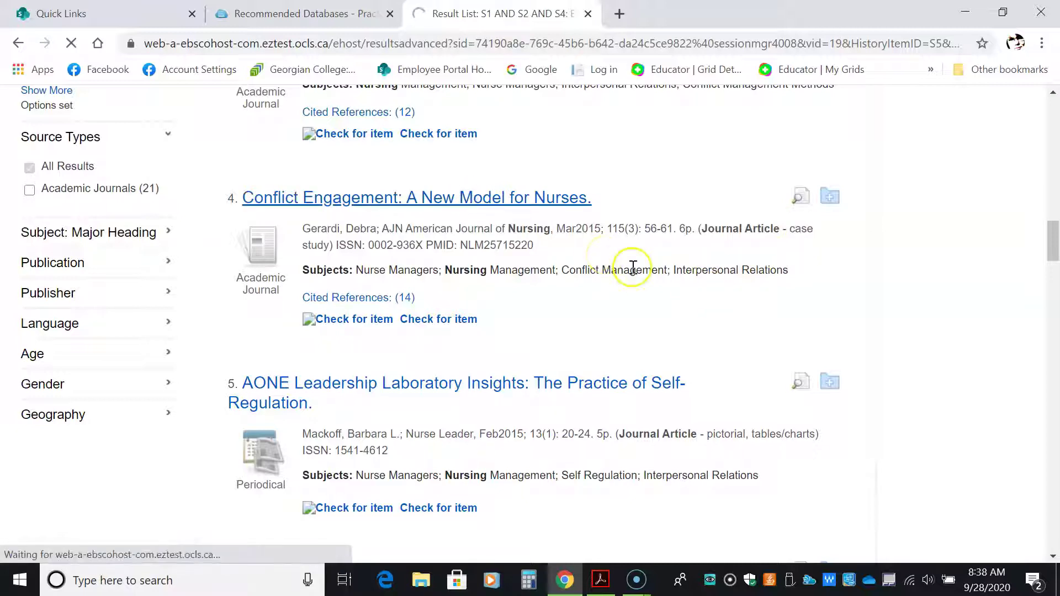
pyautogui.scroll(-4, 811, 303)
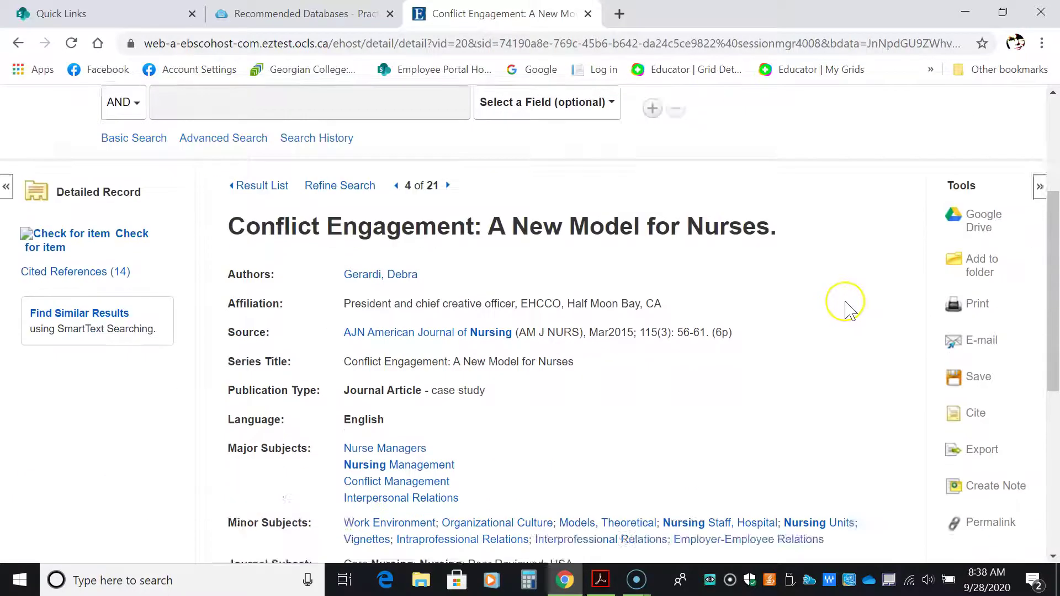
pyautogui.scroll(-2, 848, 310)
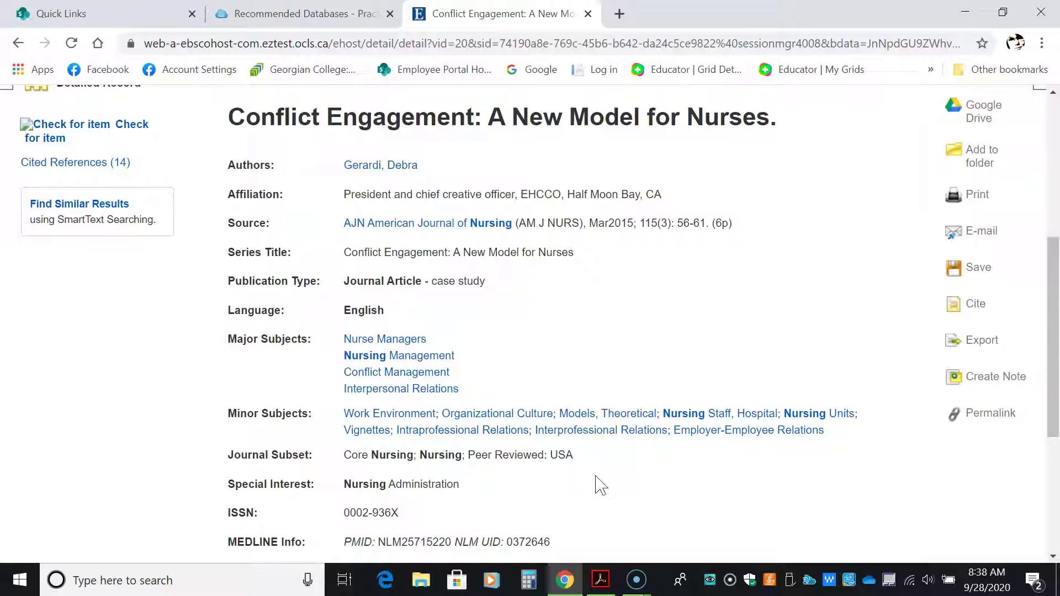
pyautogui.scroll(-5, 677, 430)
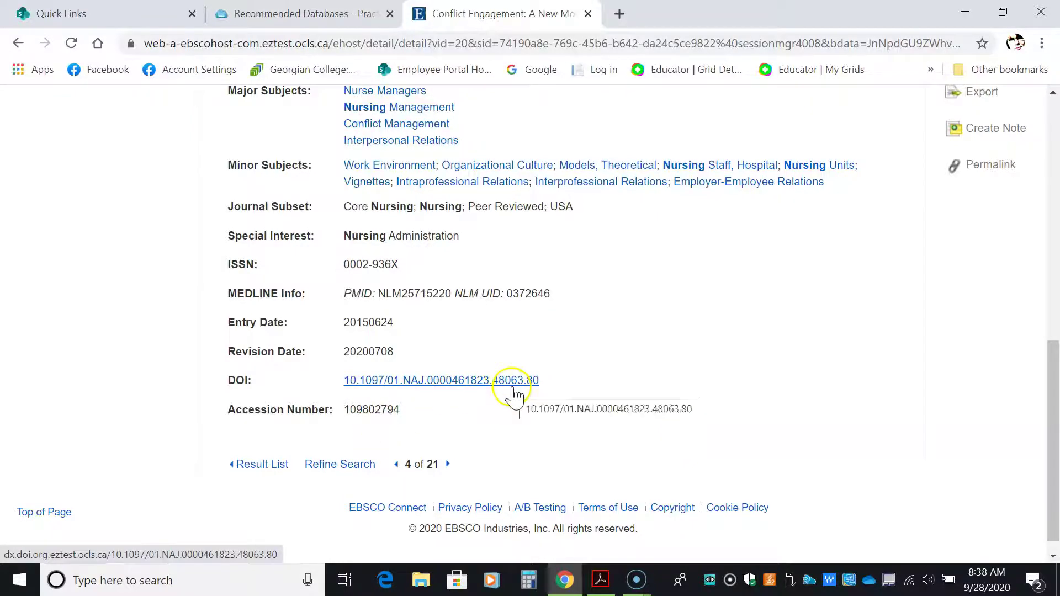
pyautogui.scroll(1, 630, 411)
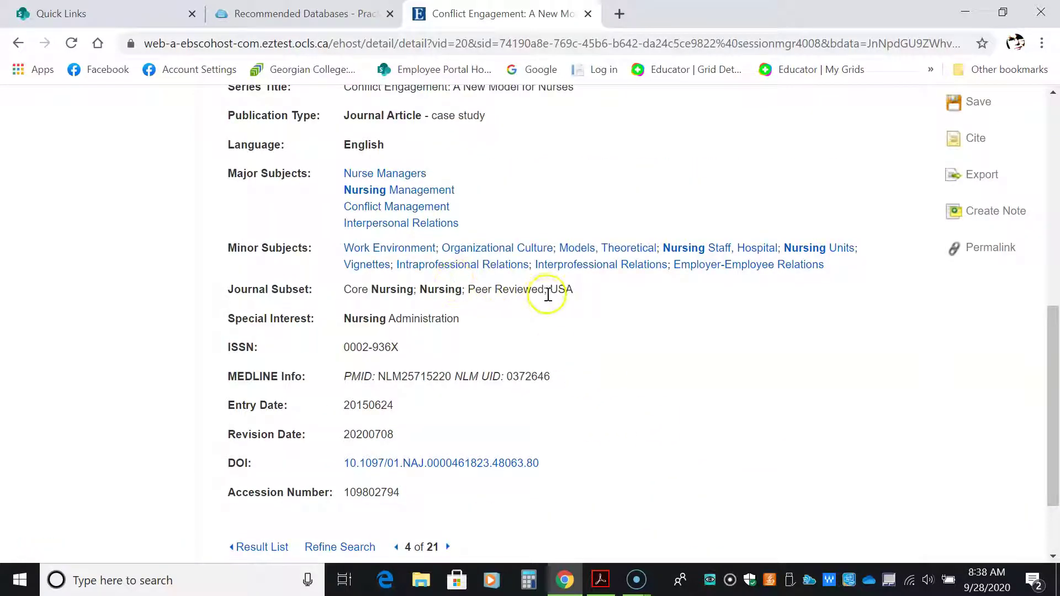
pyautogui.scroll(4, 727, 397)
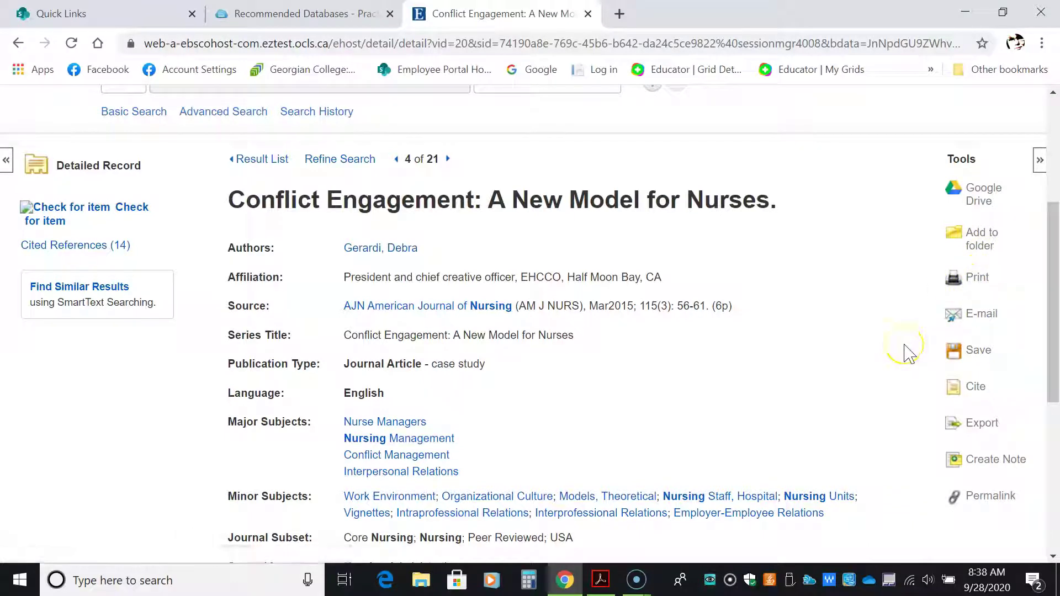
# Add the Conflict Engagement article to the folder, view the folder, and check its availability
pyautogui.click(981, 247)
pyautogui.scroll(5, 886, 345)
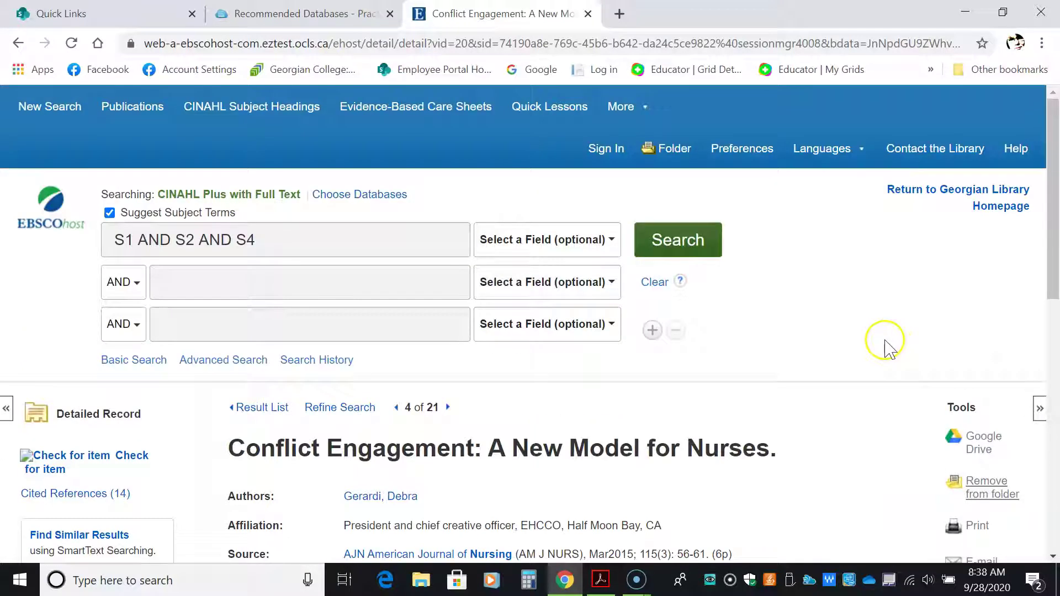
pyautogui.click(675, 158)
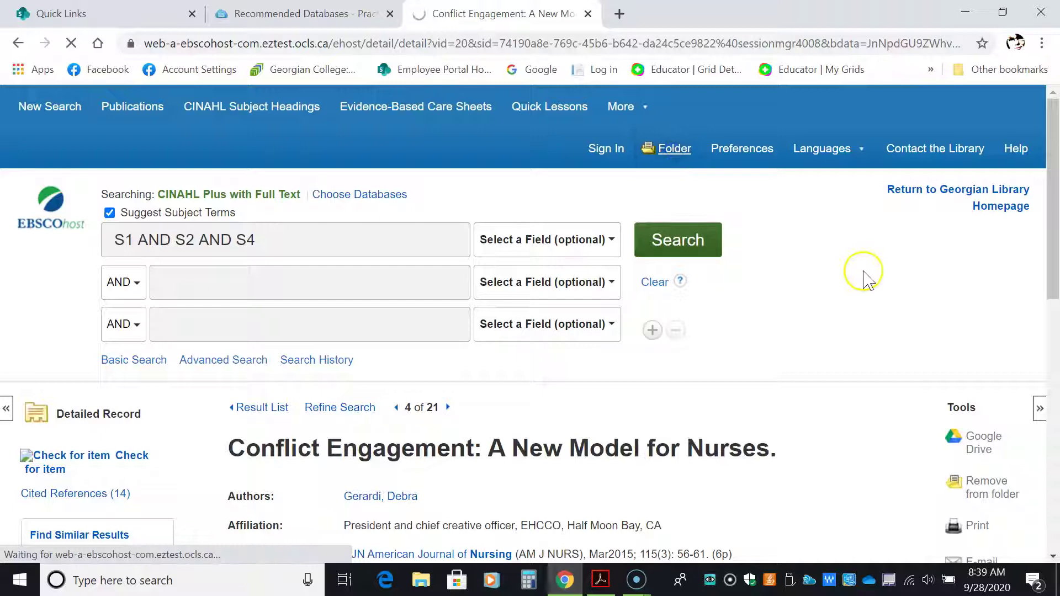
pyautogui.scroll(-3, 878, 313)
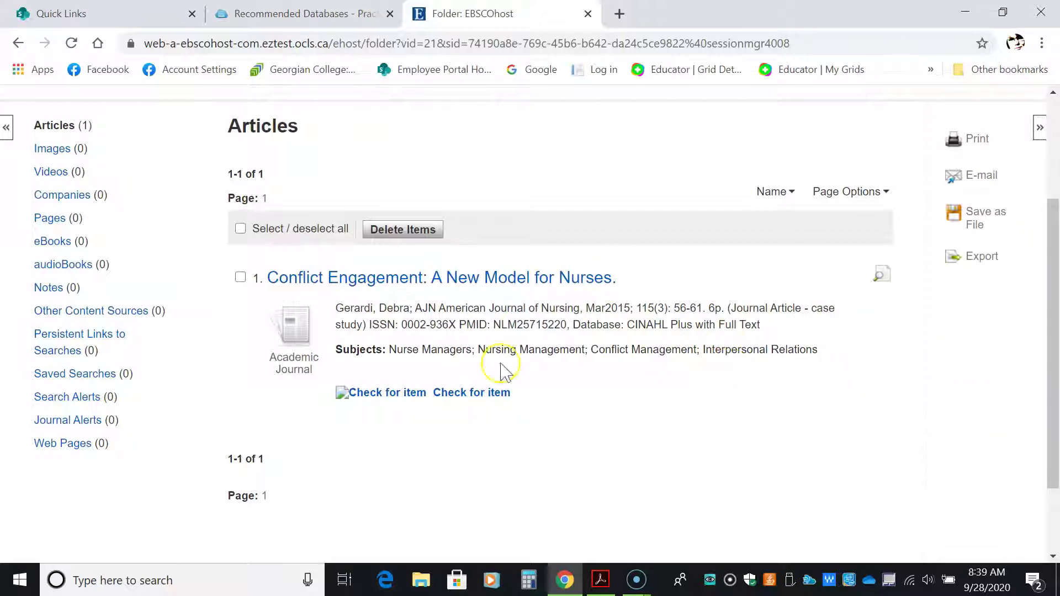
pyautogui.click(388, 393)
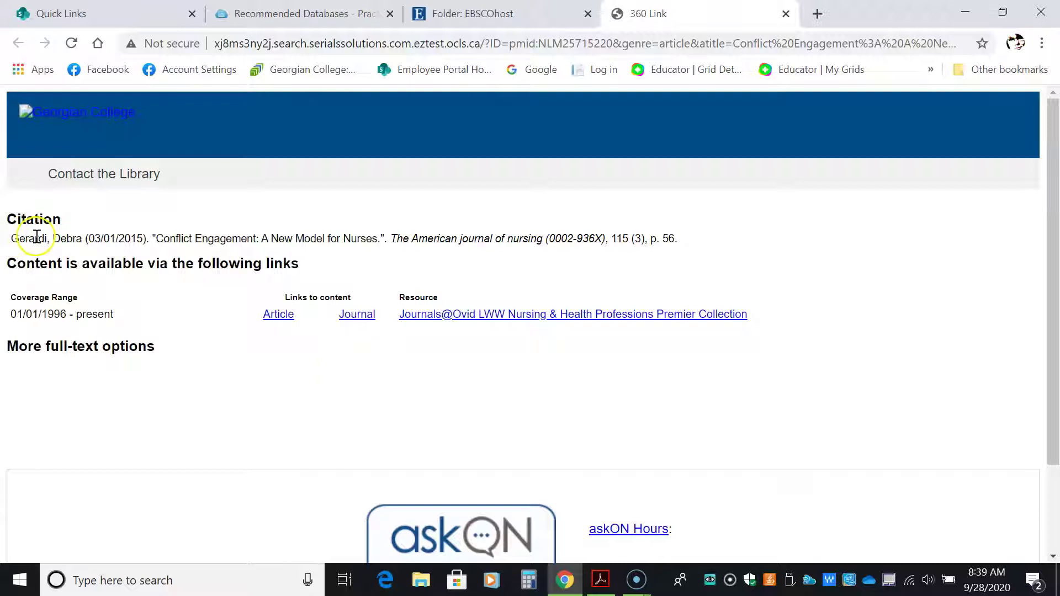
# Highlight the 360 Link citation, then close the 360 Link tab to return to the folder
pyautogui.moveTo(9, 239); pyautogui.dragTo(659, 236)
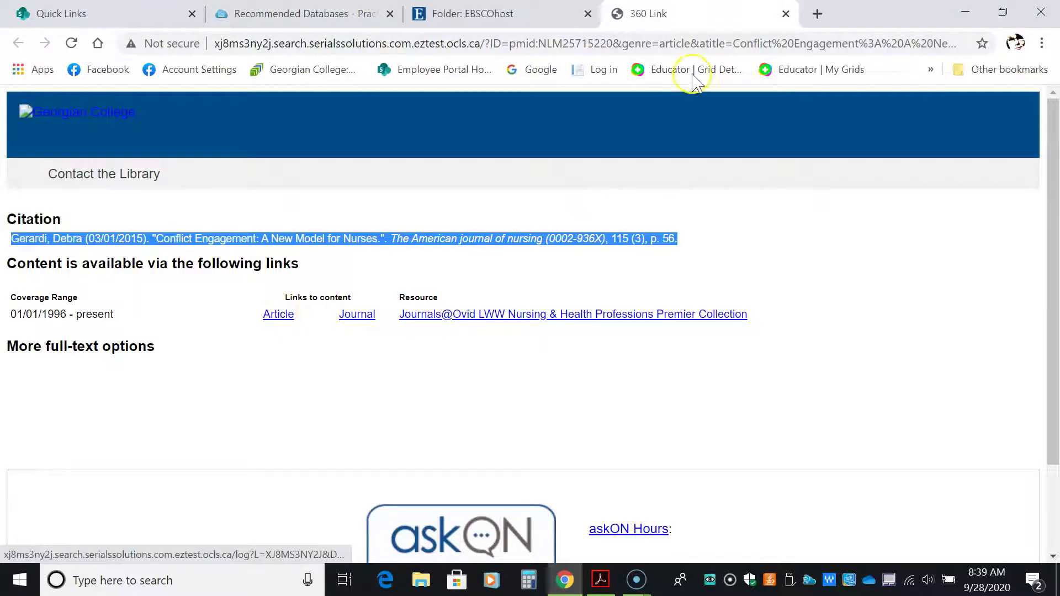
pyautogui.click(785, 14)
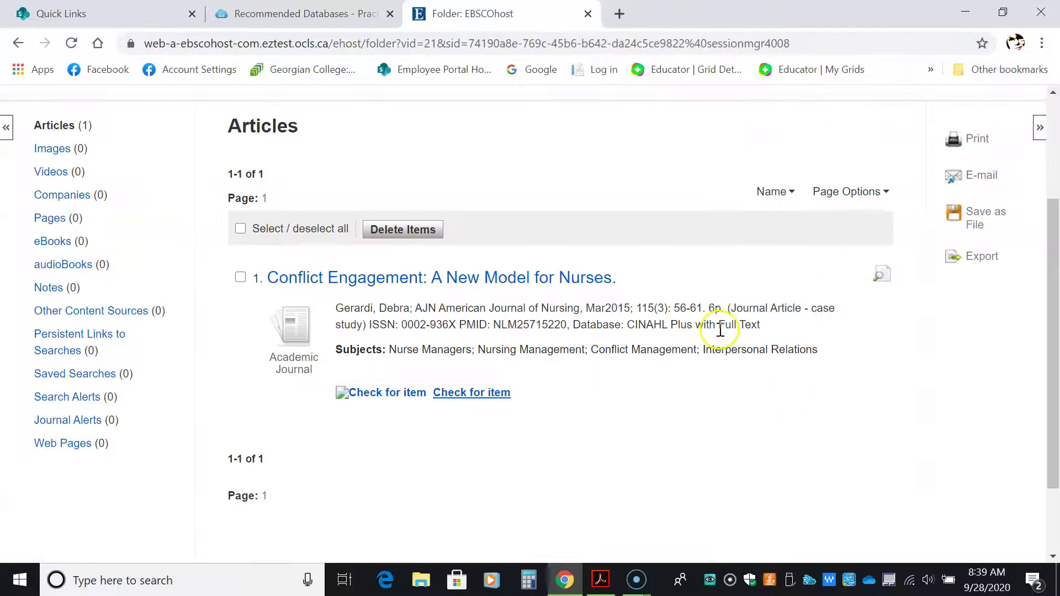
# Go back to the article record, clear the search form, and set the first field to AU Author
pyautogui.scroll(3, 607, 312)
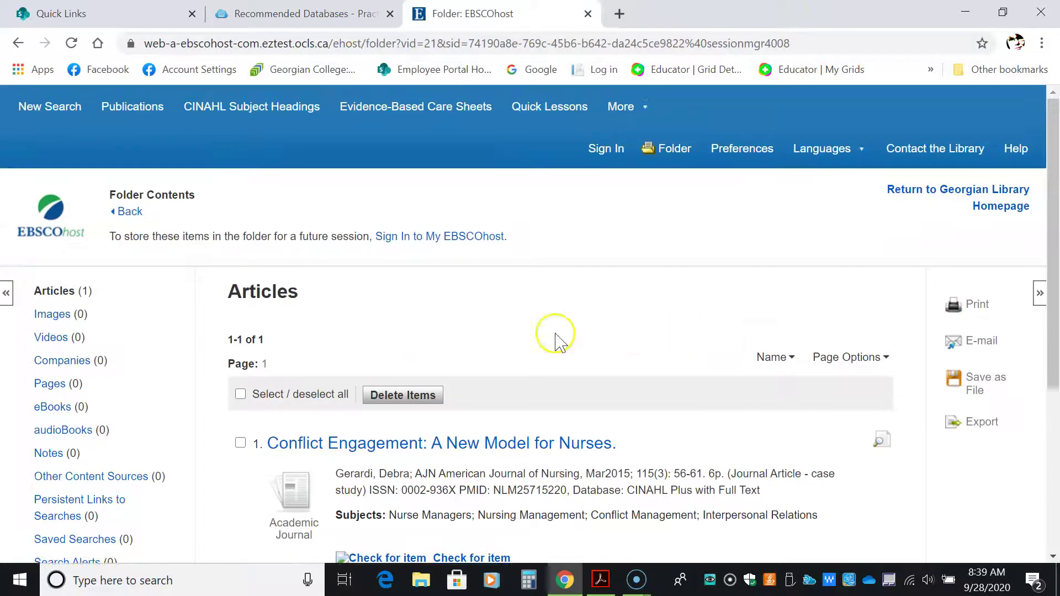
pyautogui.click(130, 212)
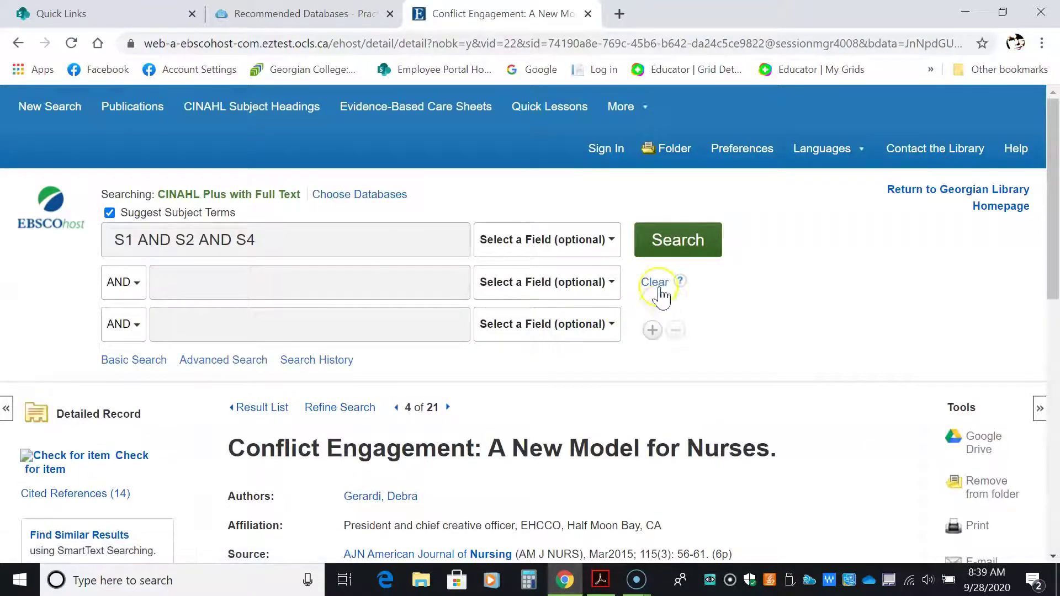
pyautogui.click(656, 283)
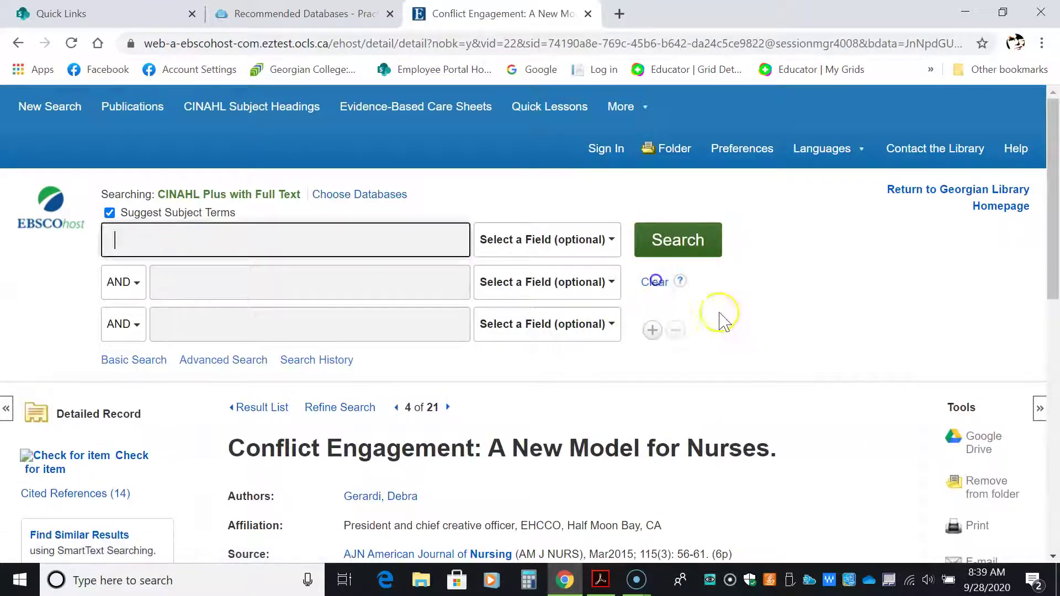
pyautogui.click(556, 237)
pyautogui.click(505, 318)
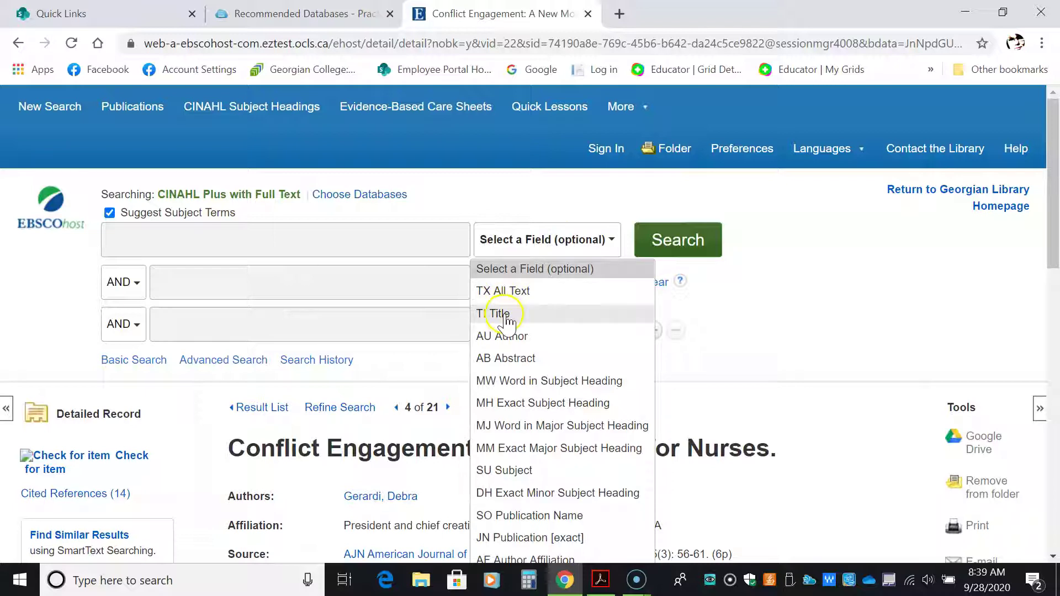
pyautogui.click(538, 338)
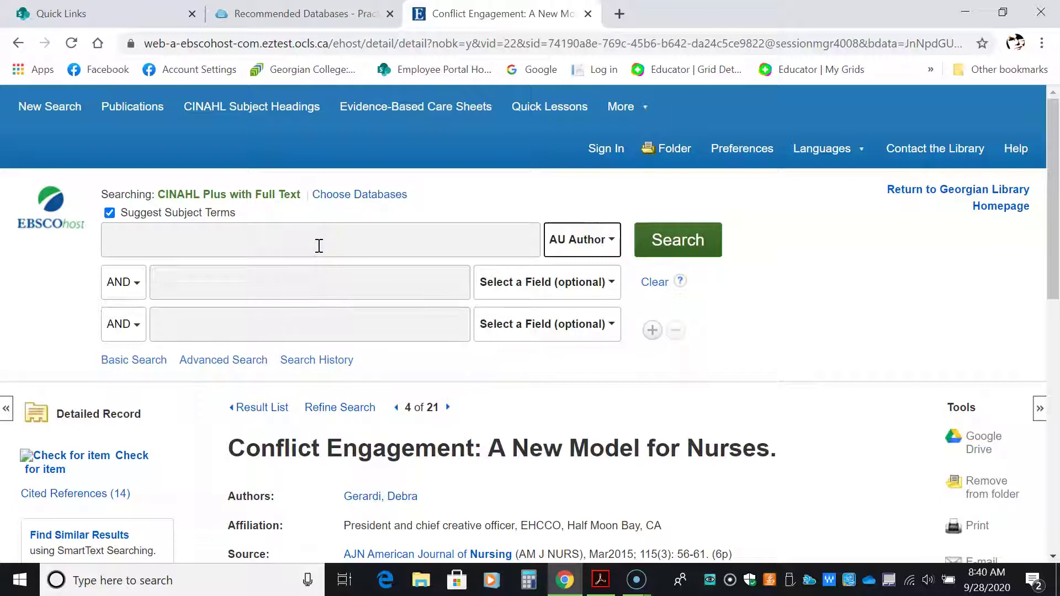
# Reopen the search field list and scroll through all available field options
pyautogui.click(600, 240)
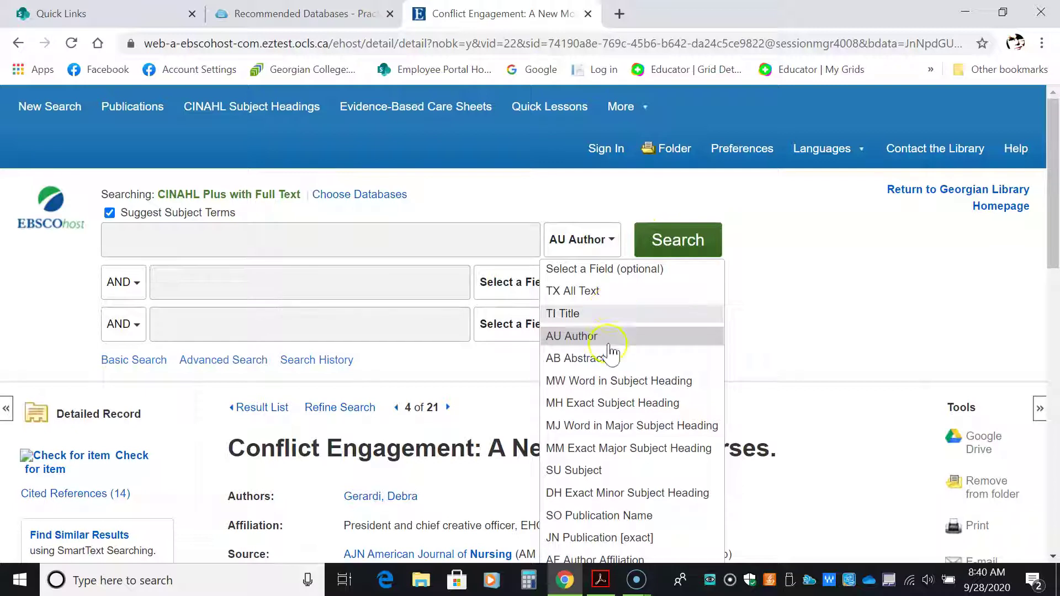
pyautogui.scroll(-1, 635, 469)
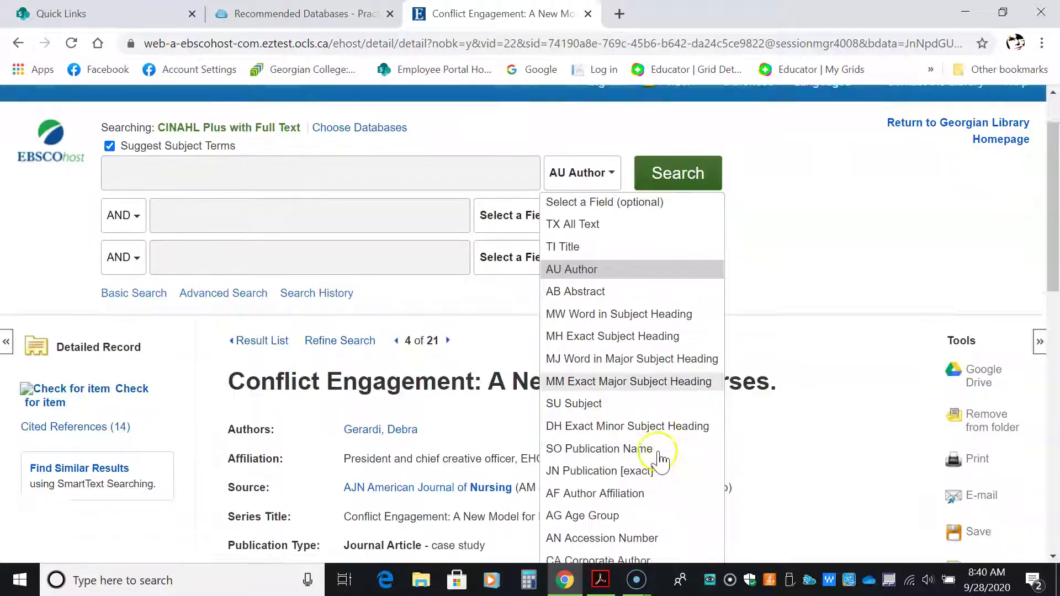
pyautogui.scroll(-5, 710, 456)
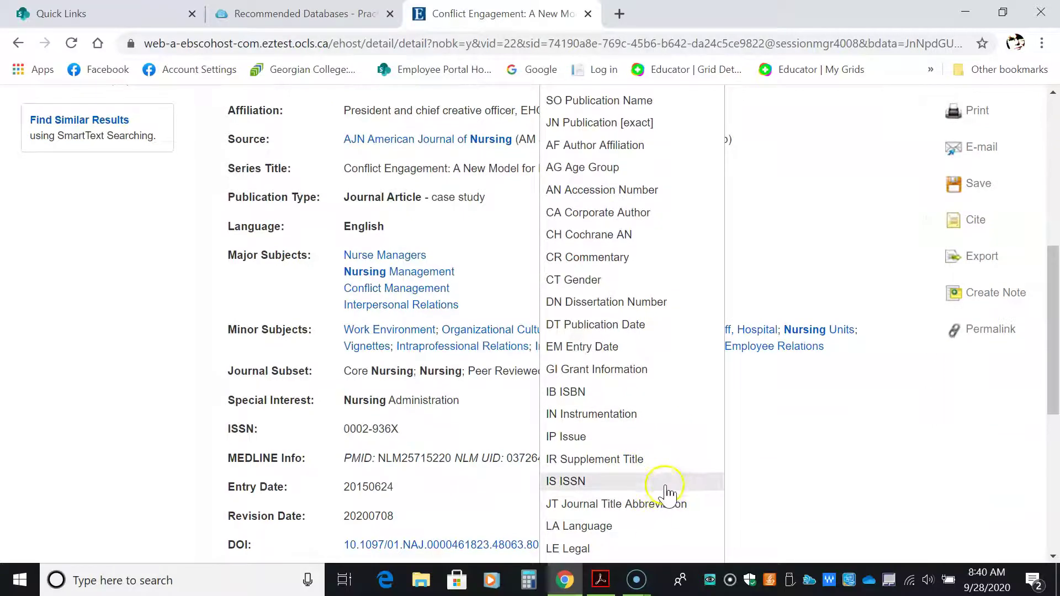
pyautogui.scroll(-3, 663, 485)
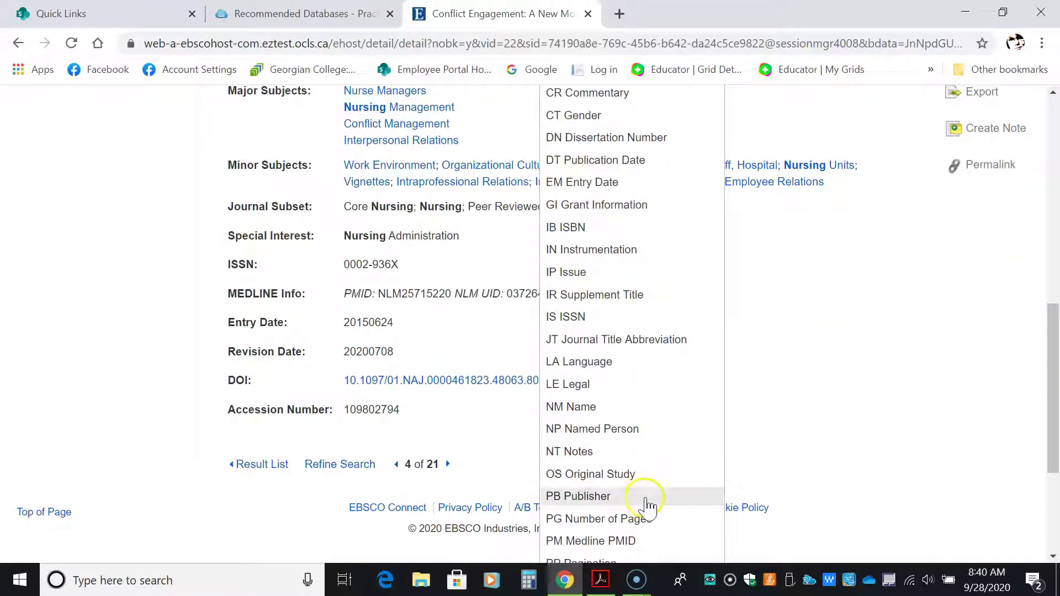
pyautogui.scroll(-2, 640, 500)
pyautogui.scroll(-1, 663, 501)
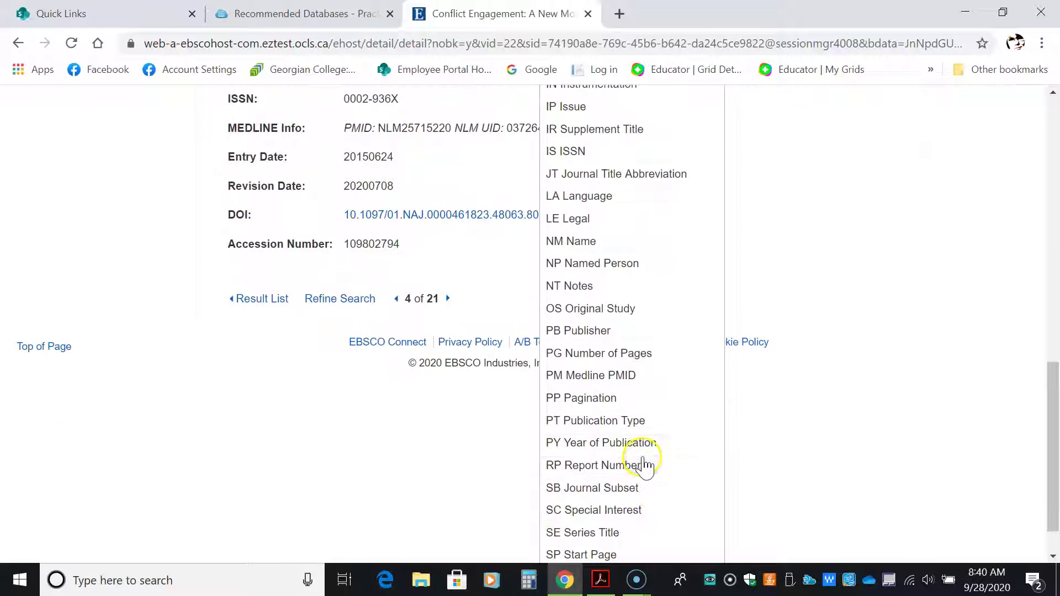
pyautogui.scroll(14, 654, 450)
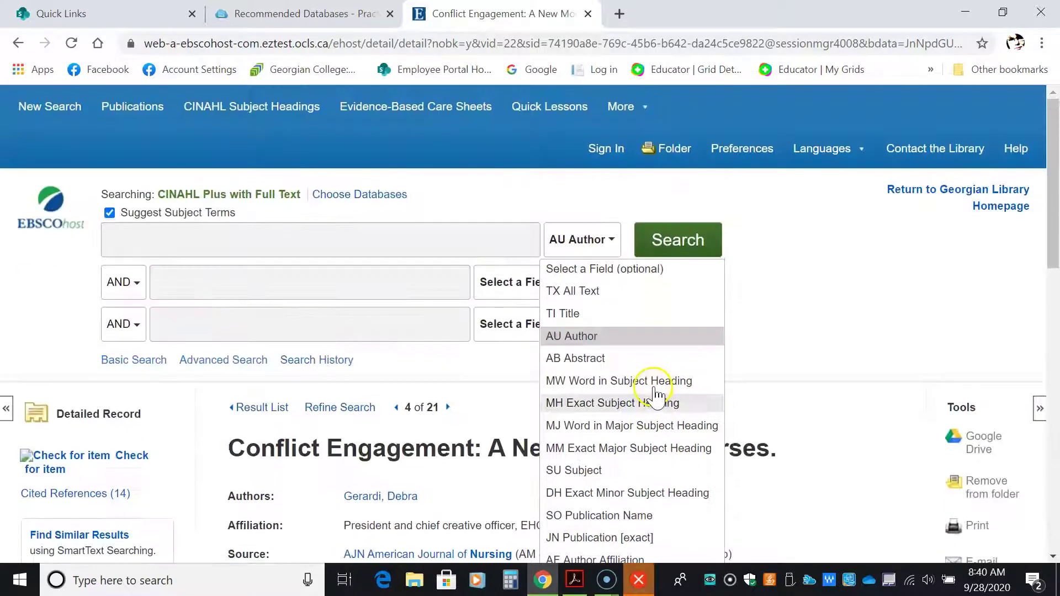